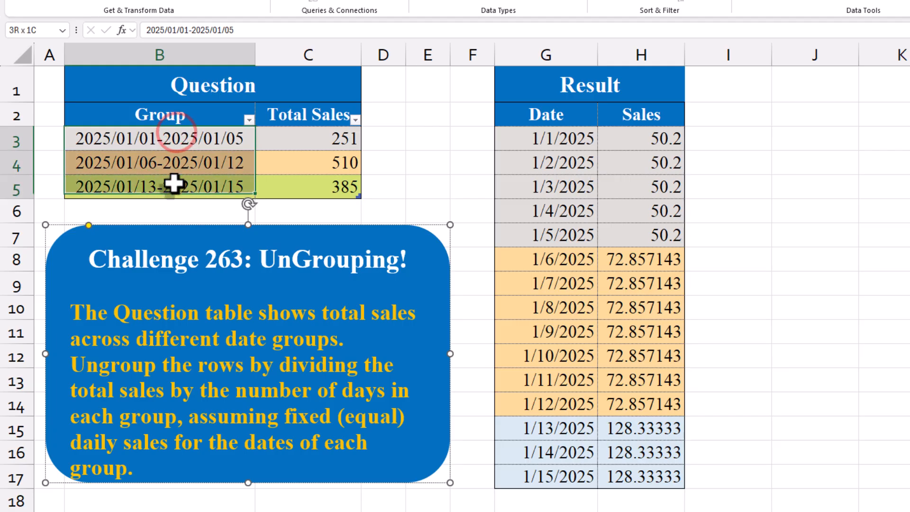
Step: Examine how the Question table's date groups and total sales correspond to the daily dates and sales in the Result table
left_click(119, 371)
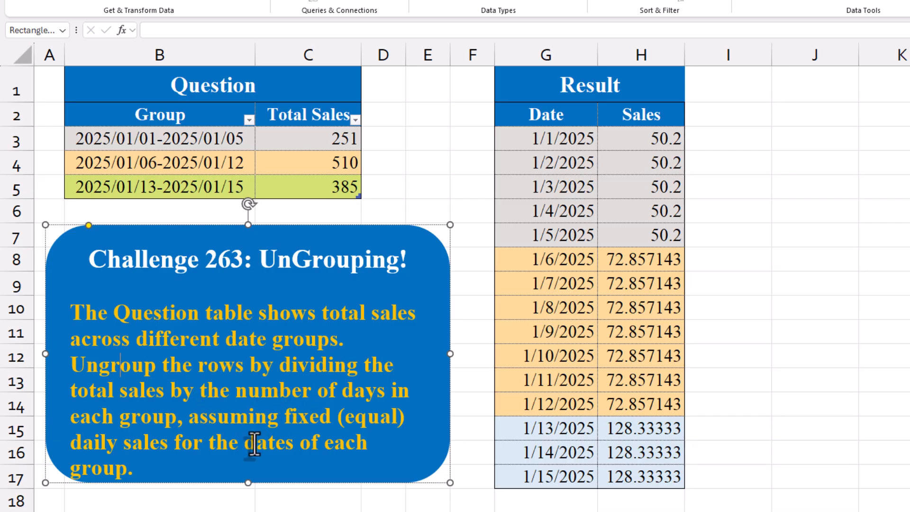
left_click(177, 153)
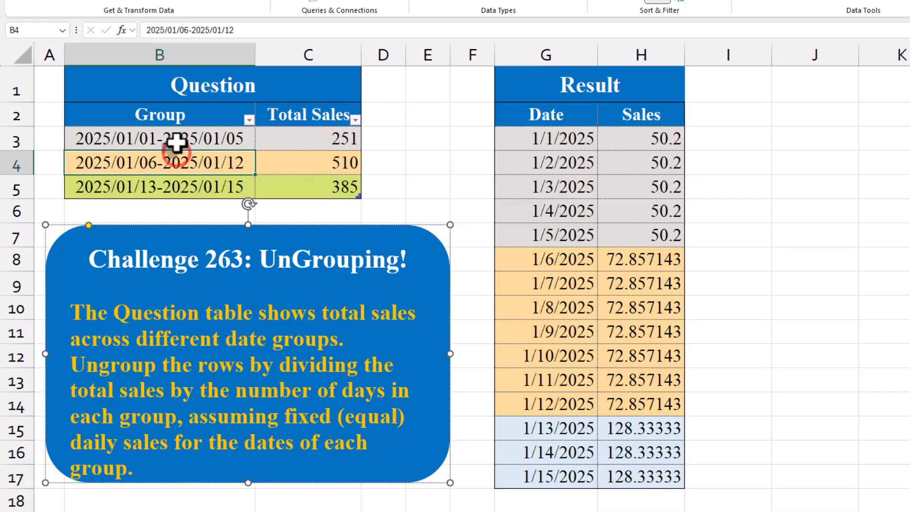
left_click(177, 142)
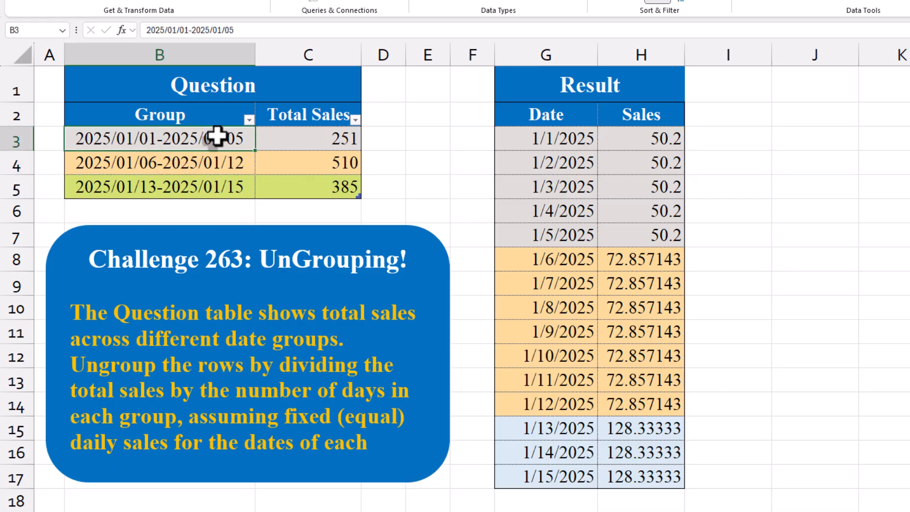
left_click(306, 137)
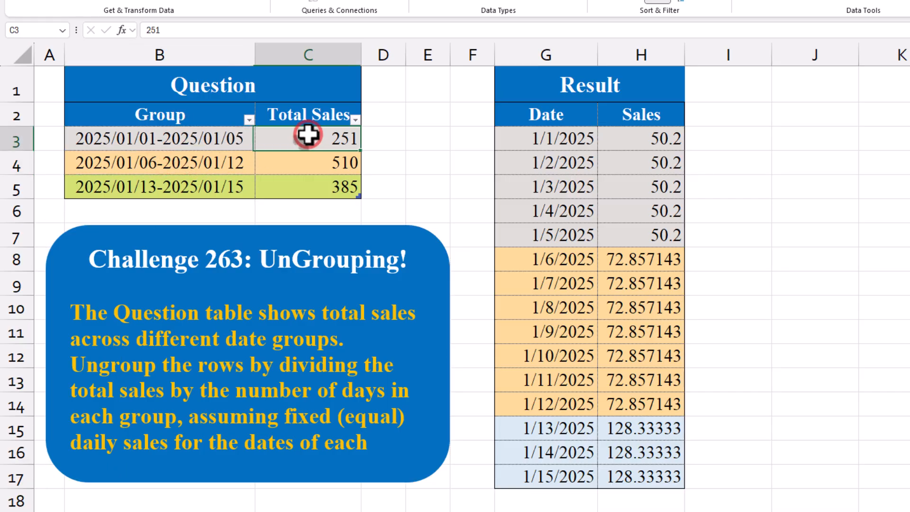
left_click_drag(660, 136, 654, 237)
left_click_drag(522, 235, 541, 138)
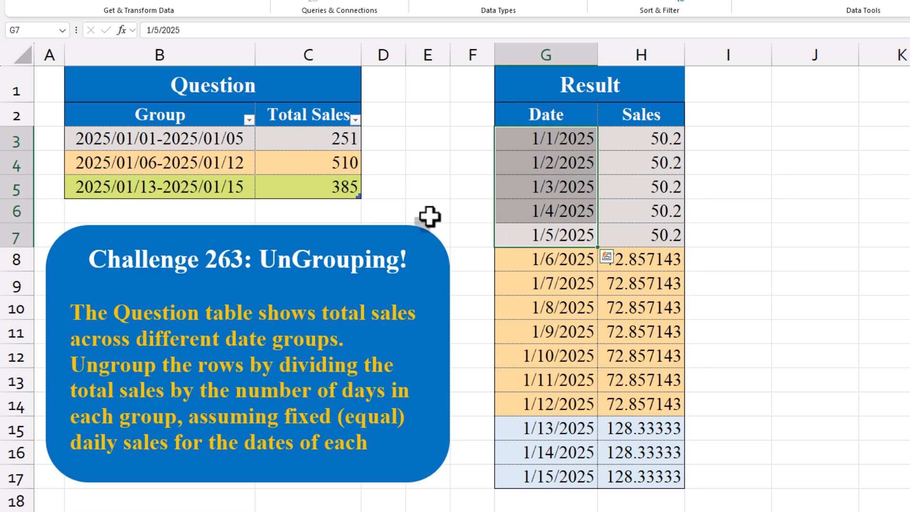
left_click(288, 159)
left_click_drag(616, 262, 645, 481)
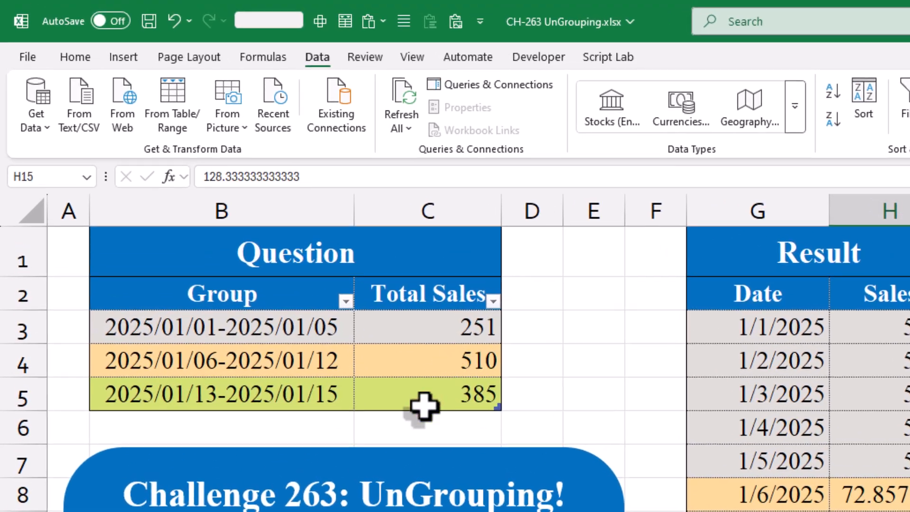
left_click(304, 195)
Step: Load the Question table into the Power Query Editor as a new query
left_click(424, 406)
left_click(373, 361)
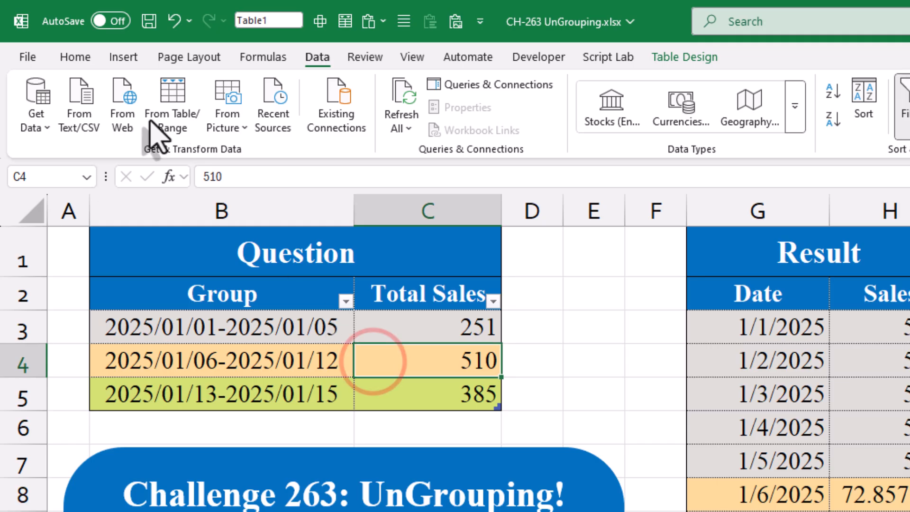
left_click(162, 110)
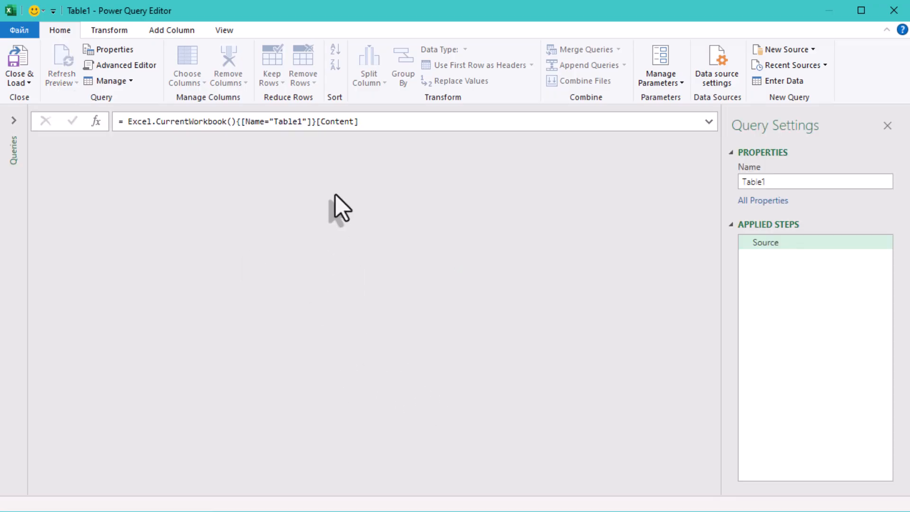
Step: Split the Group column by the custom delimiter "-" at each occurrence of the delimiter
left_click(122, 144)
left_click(104, 142)
left_click(108, 184)
left_click(99, 143)
left_click(95, 189)
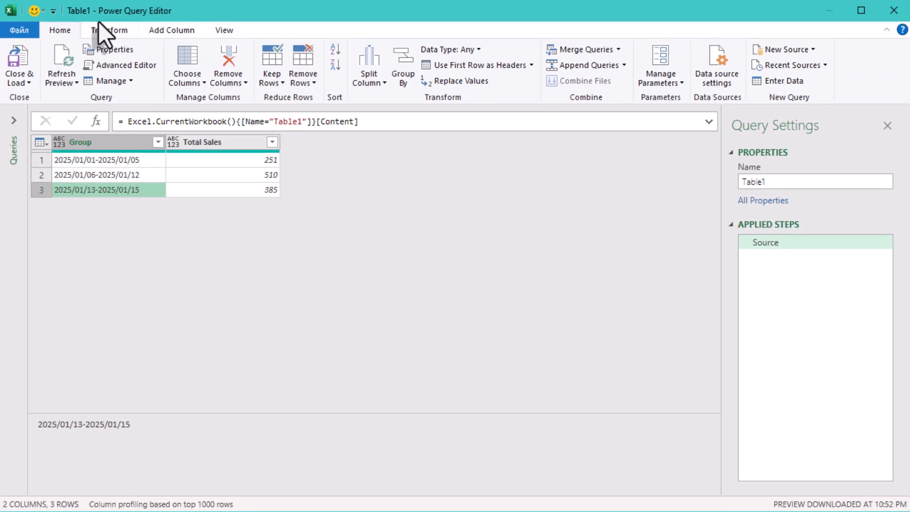
left_click(362, 83)
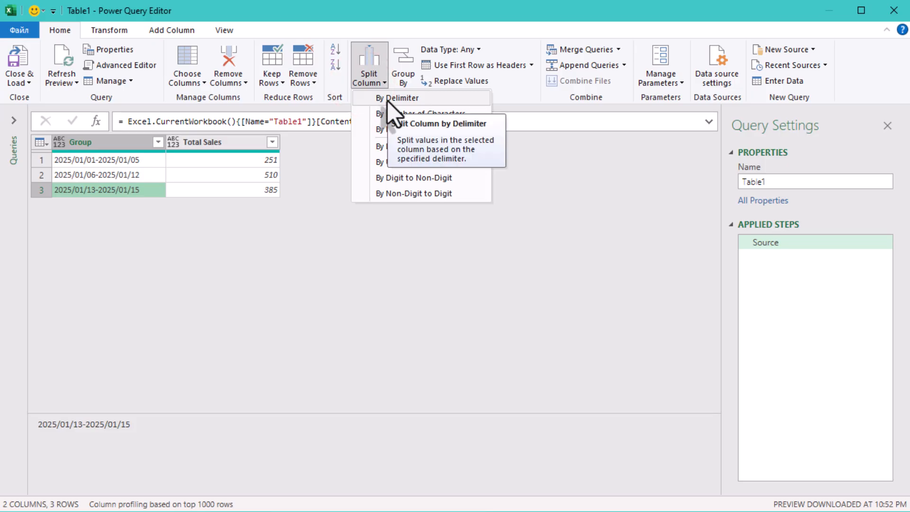
left_click(388, 99)
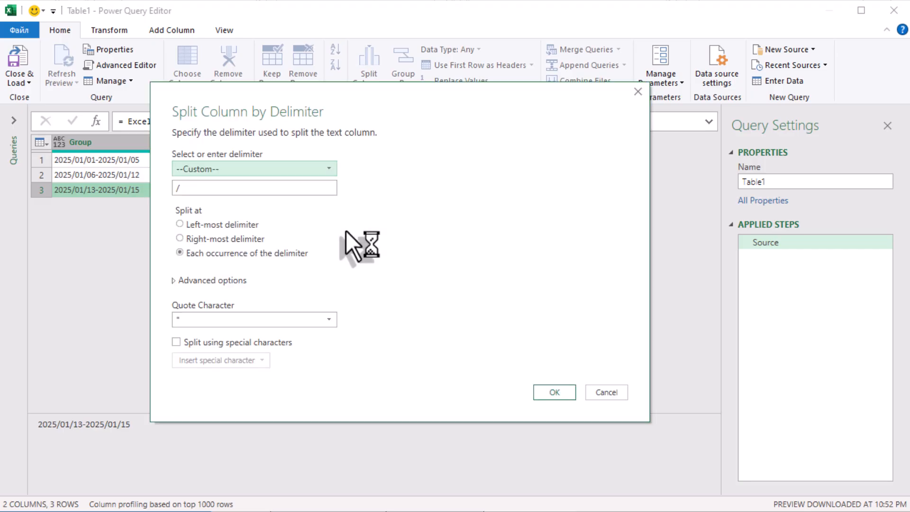
left_click(211, 185)
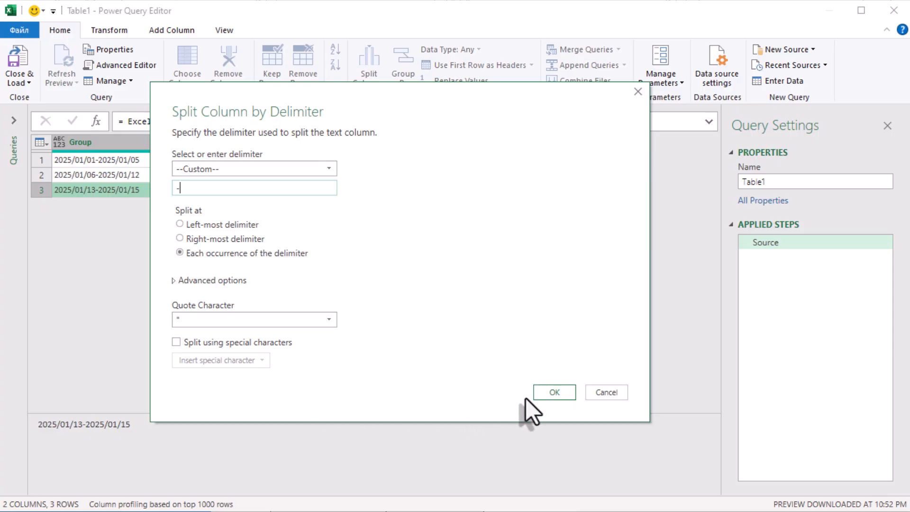
left_click(550, 391)
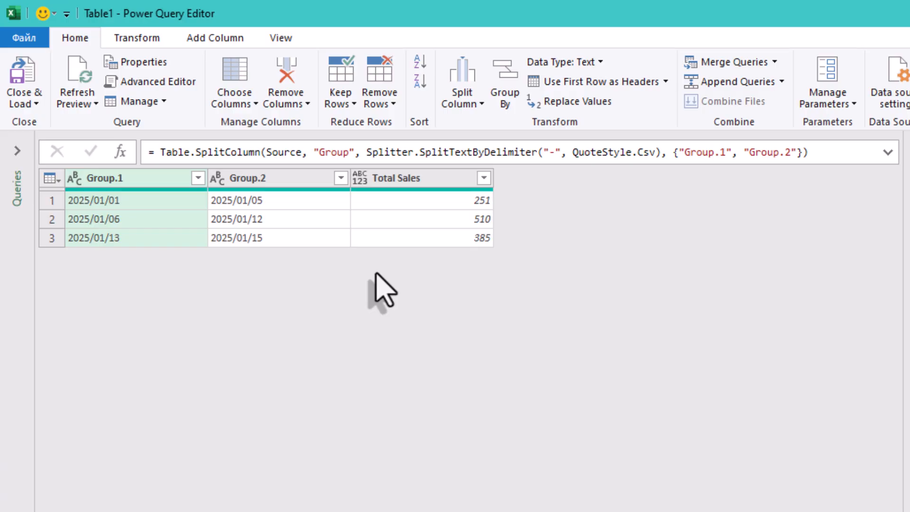
Step: Rename the two split columns to Start and End within the Table.SplitColumn formula
left_click(178, 202)
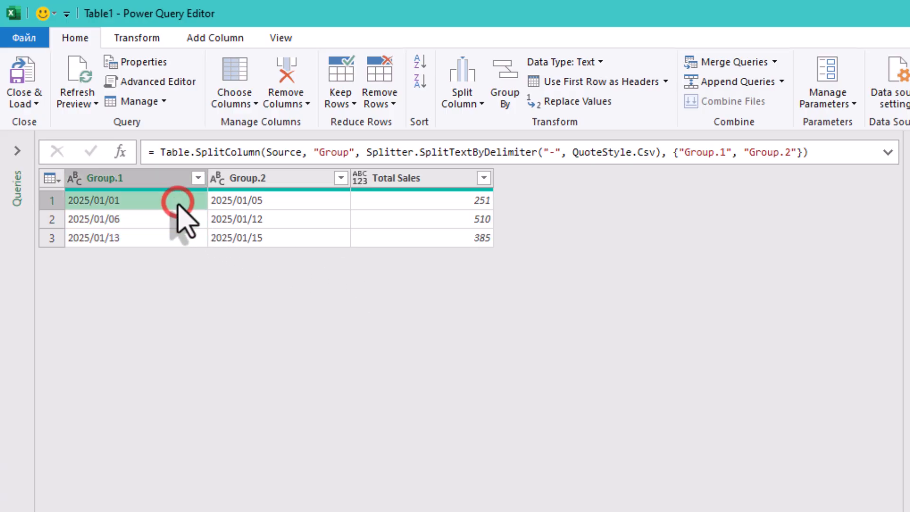
left_click(254, 202)
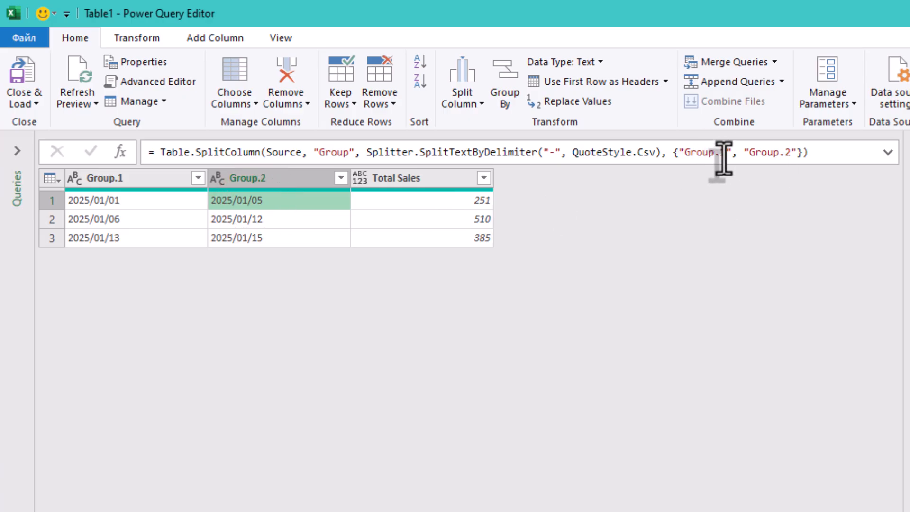
left_click_drag(726, 153, 688, 156)
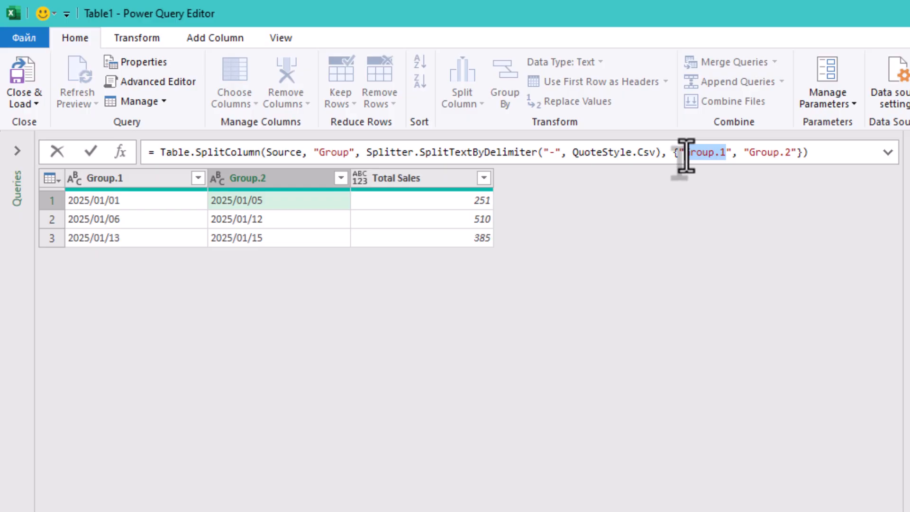
key("BackSpace")
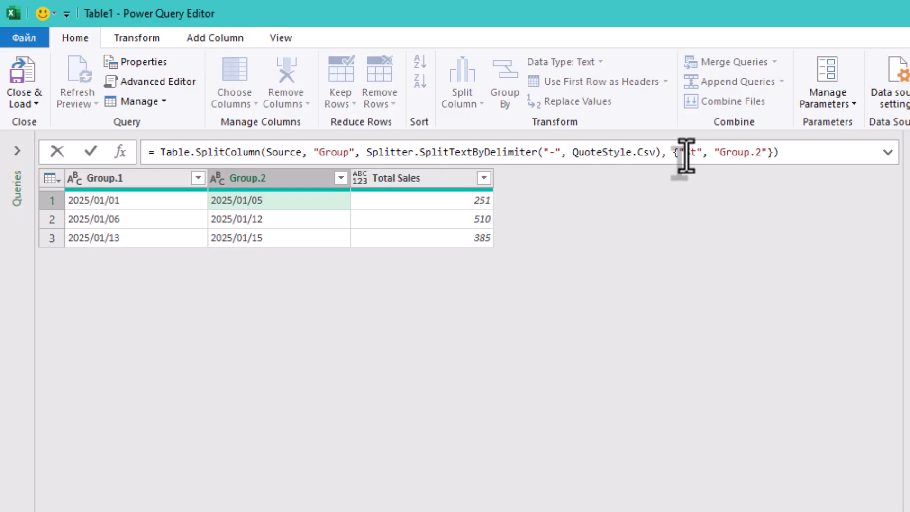
type("Start")
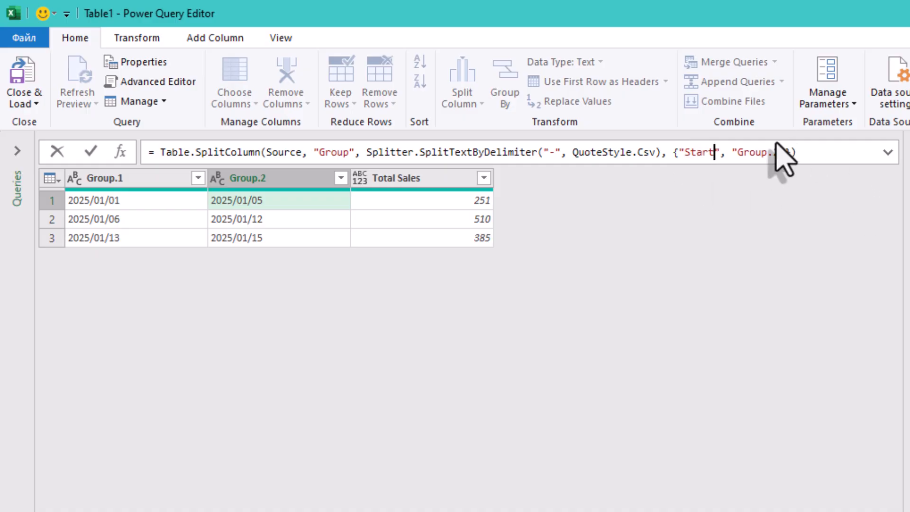
double_click(753, 152)
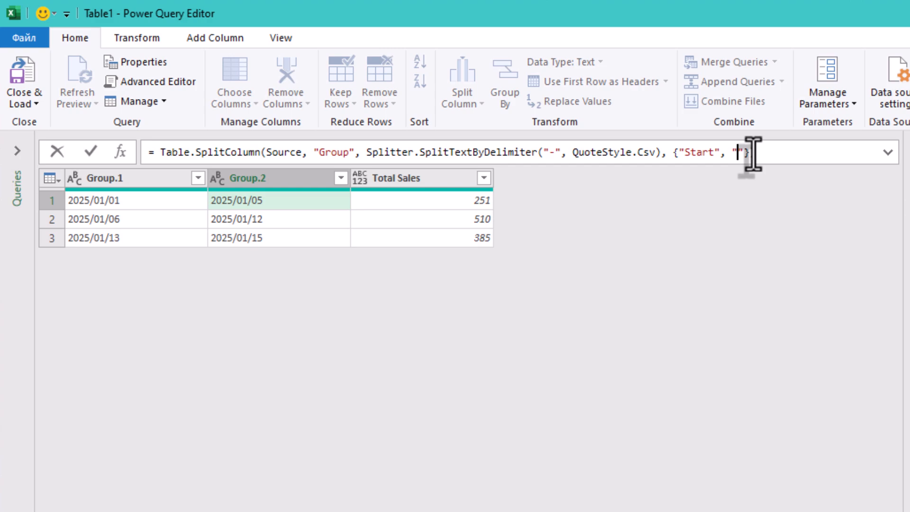
type("End")
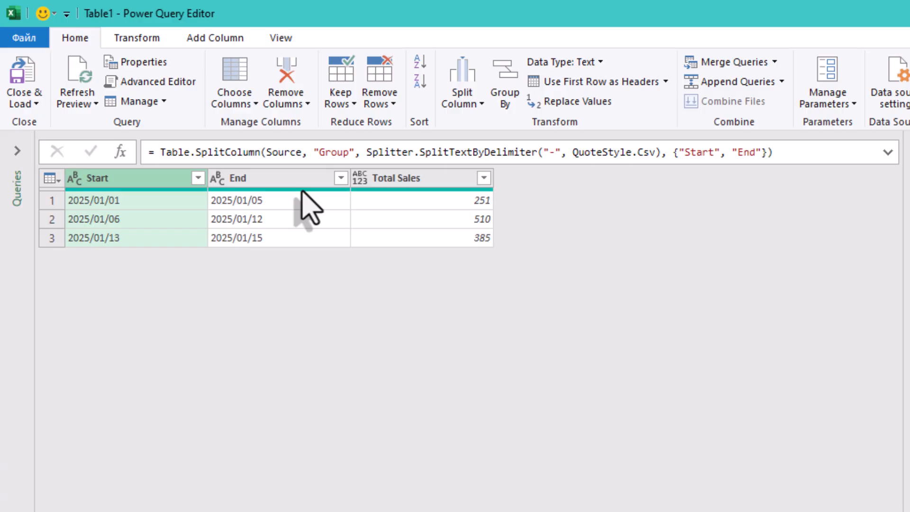
Step: Change the data type of the Start and End columns to Date
left_click(290, 179, "ctrl")
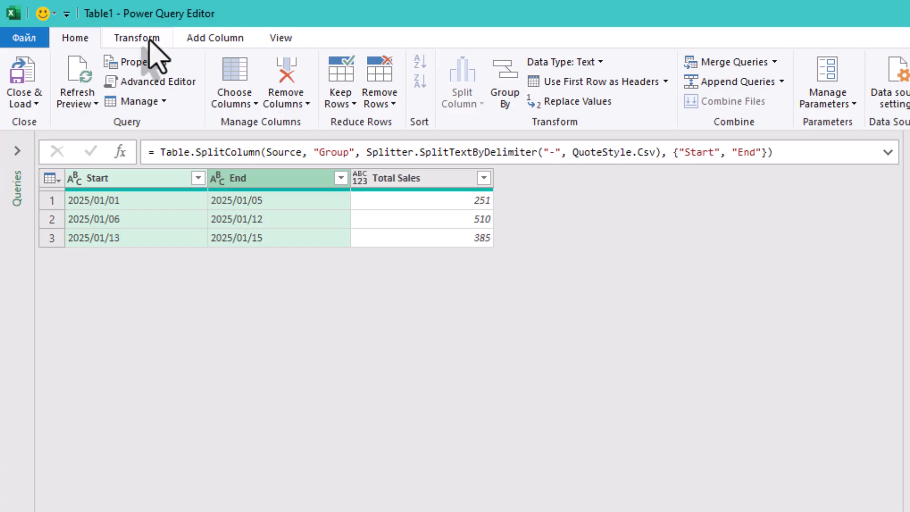
left_click(148, 40)
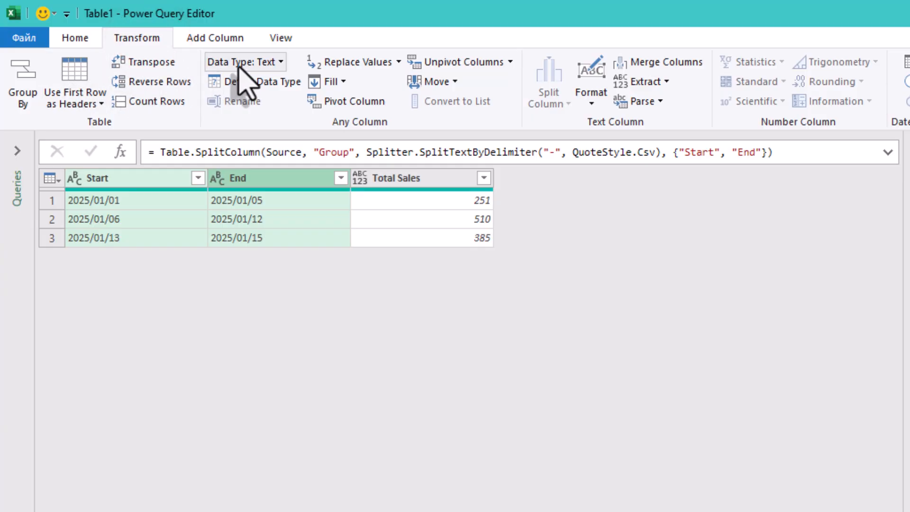
left_click(280, 63)
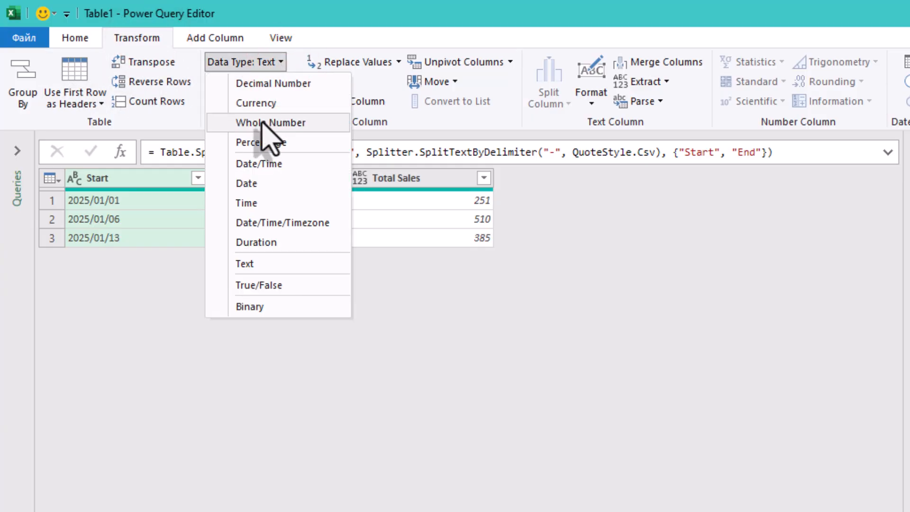
left_click(276, 185)
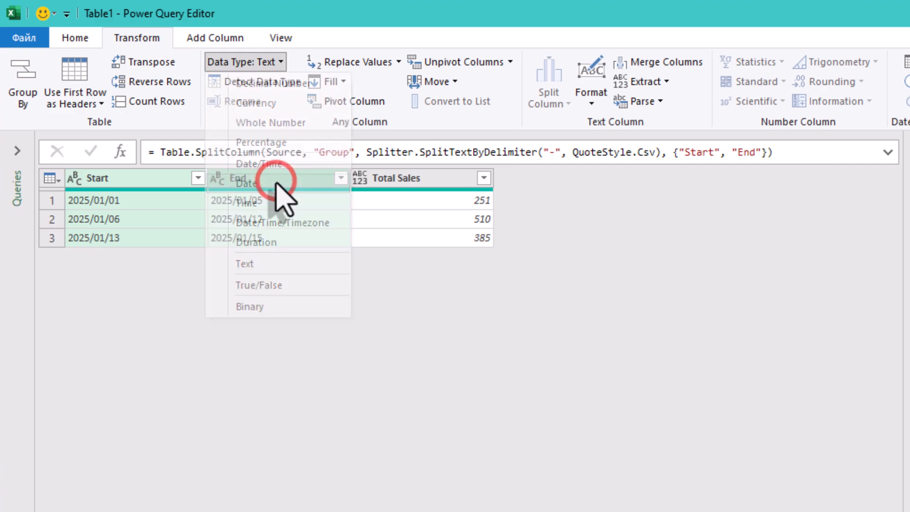
left_click(315, 261)
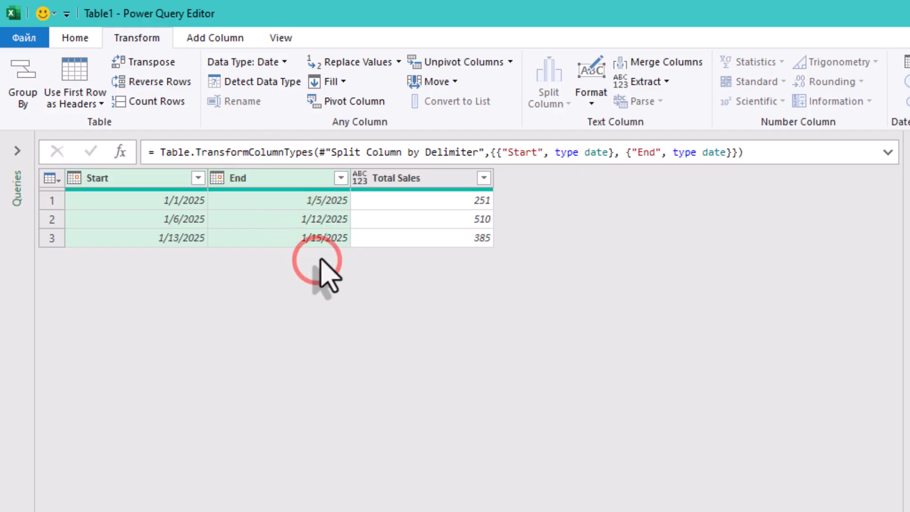
left_click(323, 201)
left_click(319, 219)
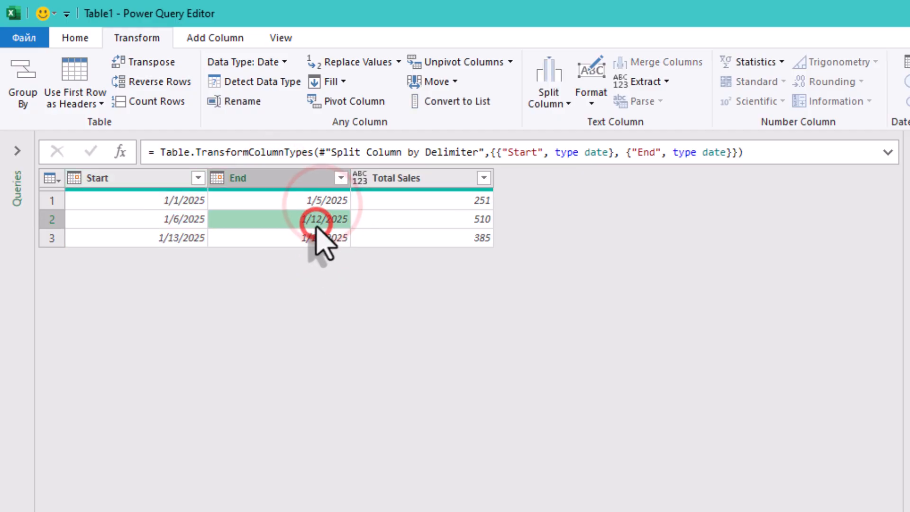
left_click(313, 241)
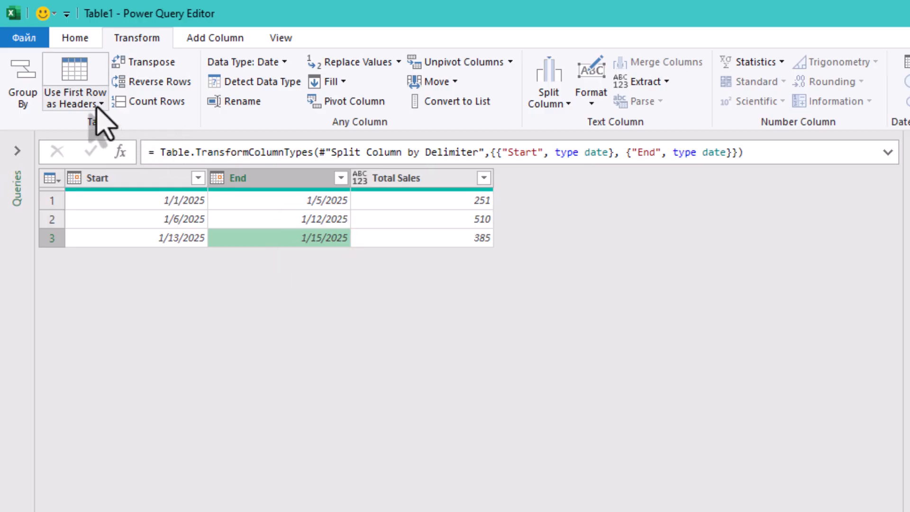
left_click(78, 38)
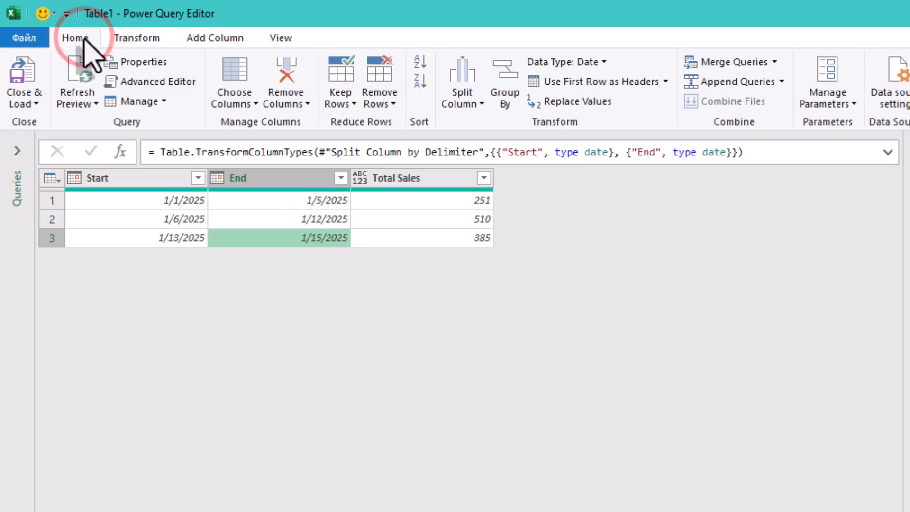
left_click(144, 40)
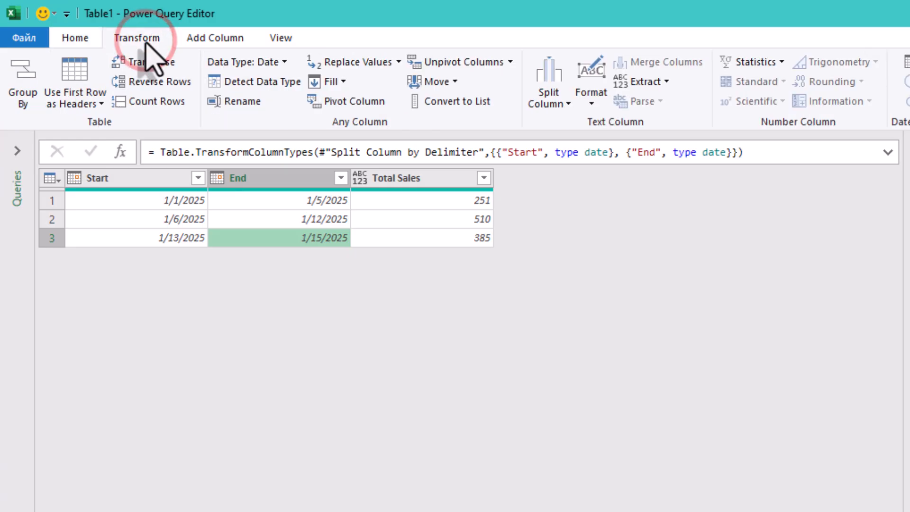
left_click(83, 39)
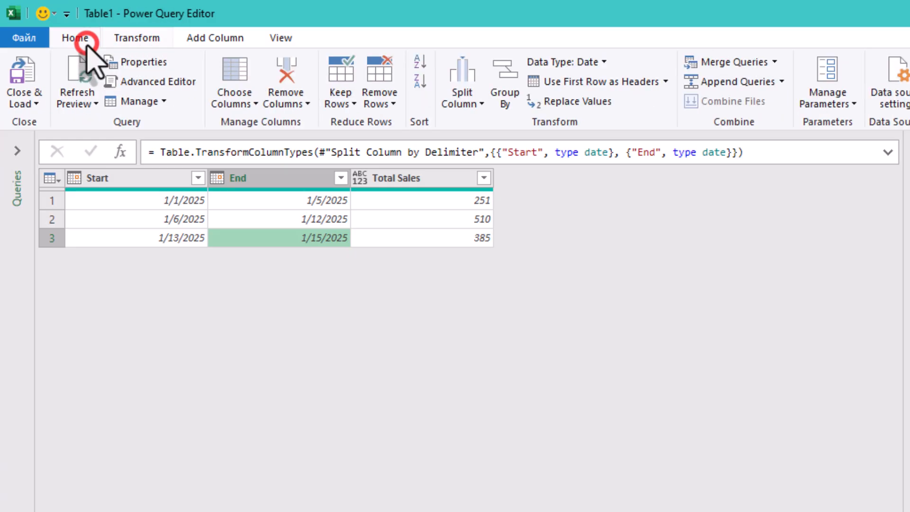
Step: Start a new custom column and name it Date
left_click(213, 42)
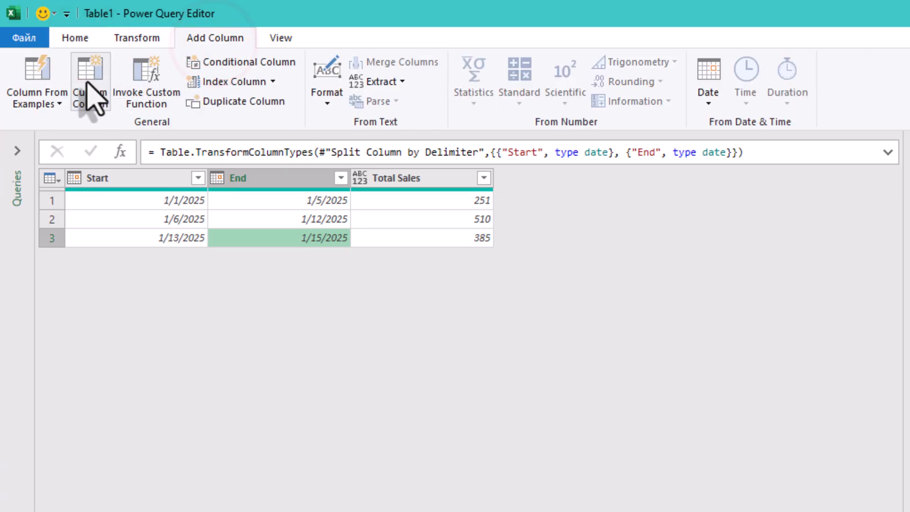
left_click(79, 109)
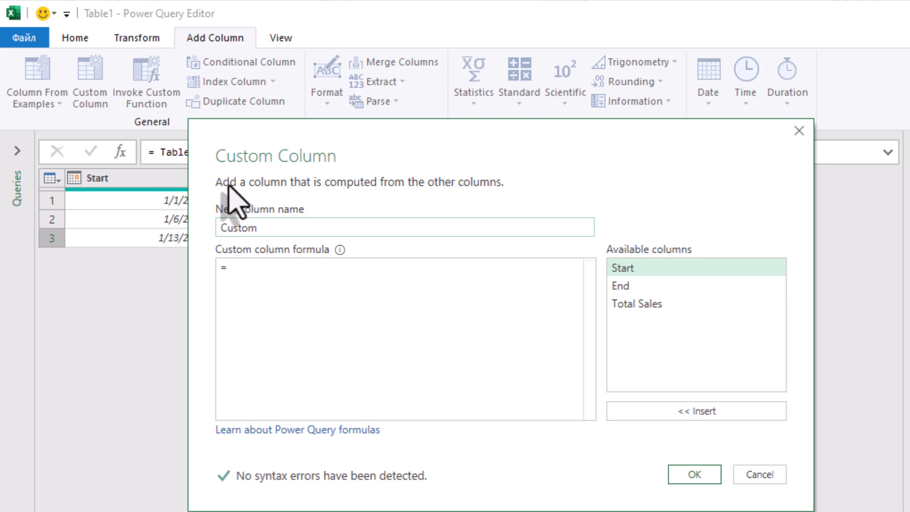
double_click(284, 227)
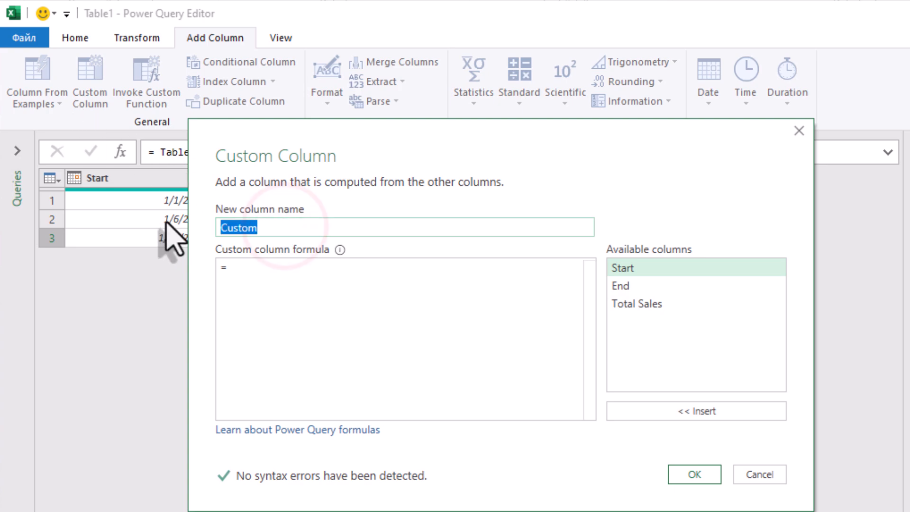
type("Date")
Step: Begin the Date column's formula with List.Dates, using the Start column as its first argument
left_click(262, 274)
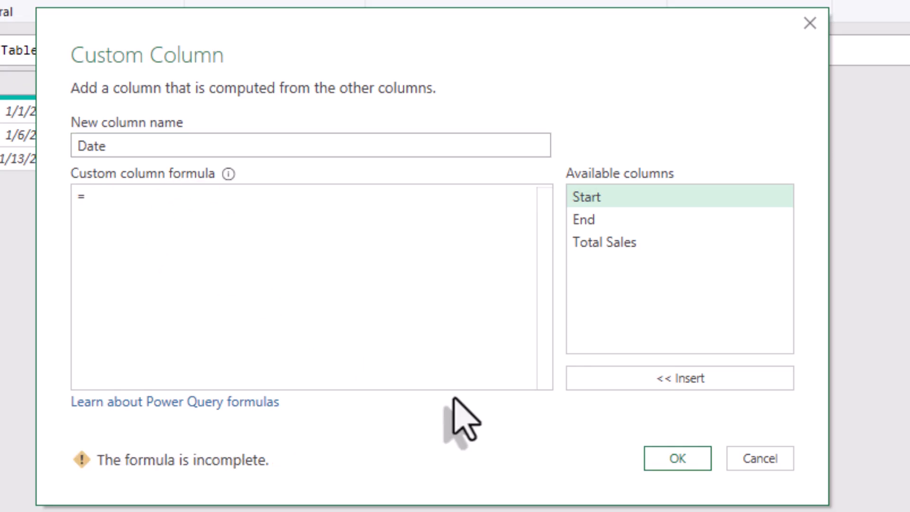
type("List")
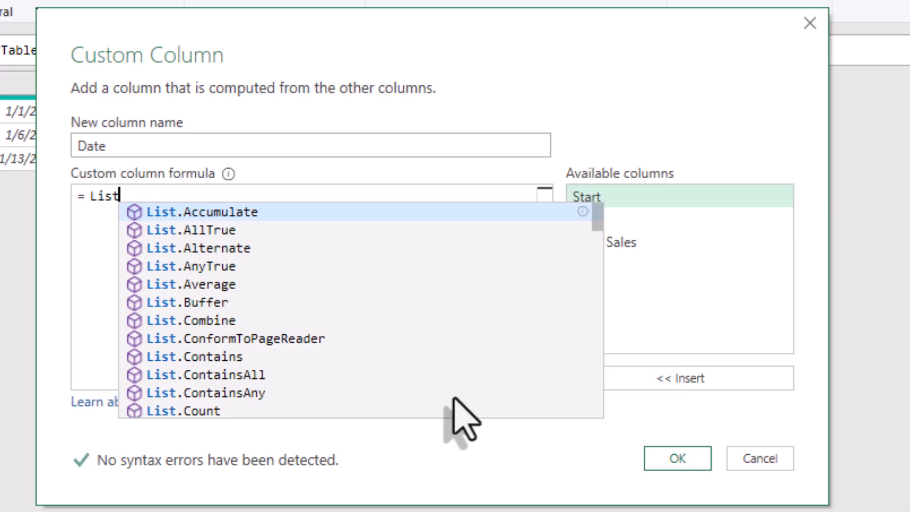
type(".D")
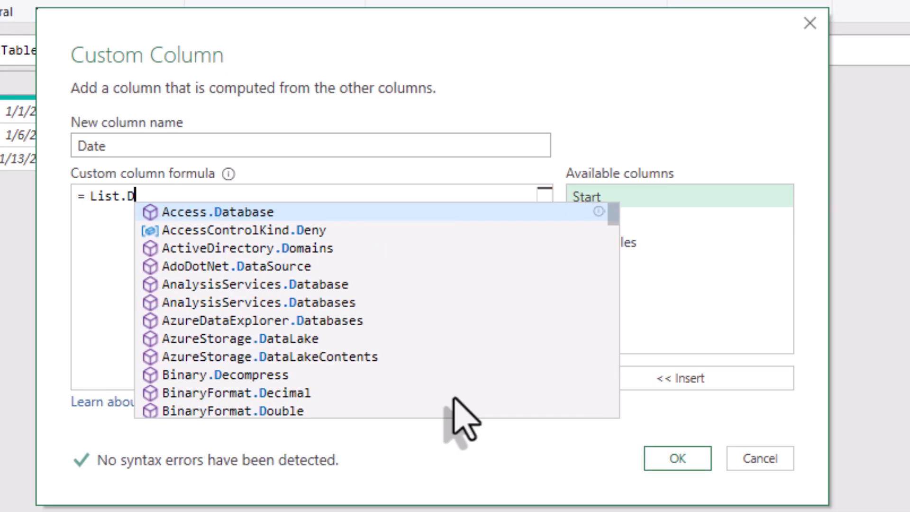
type("ates")
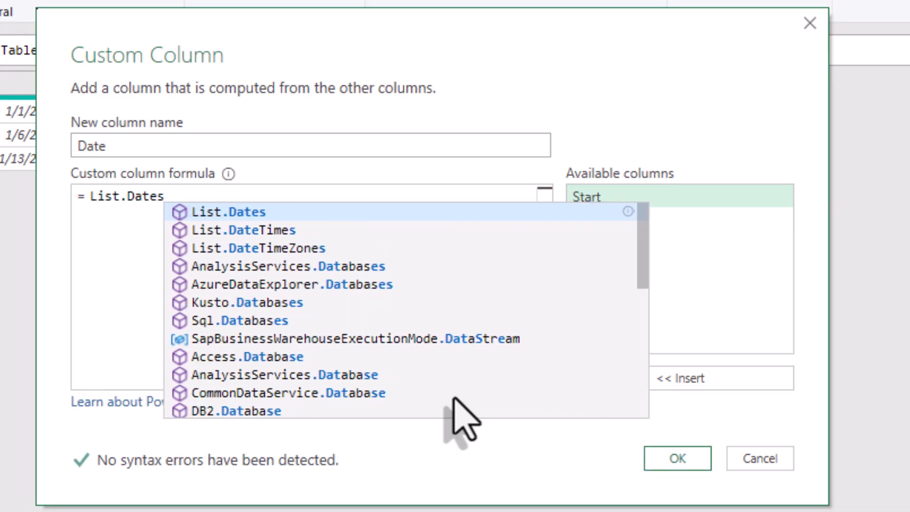
type("(")
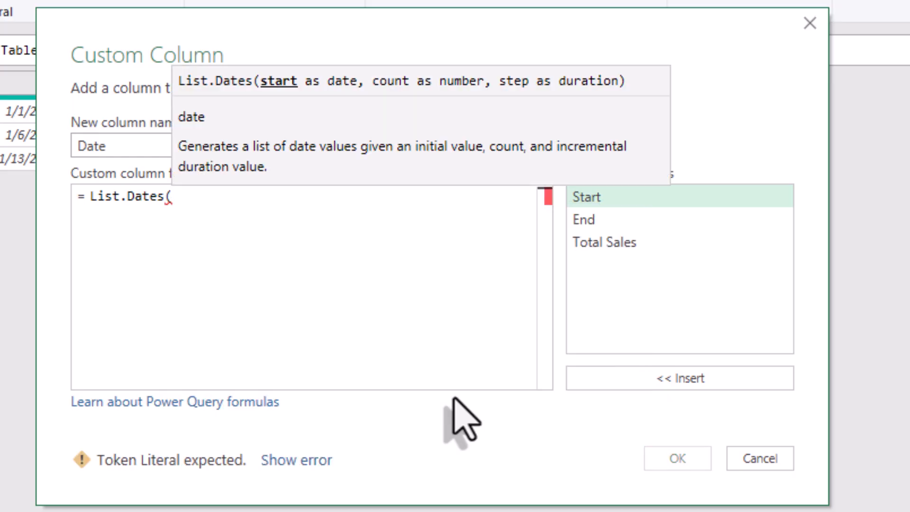
double_click(600, 198)
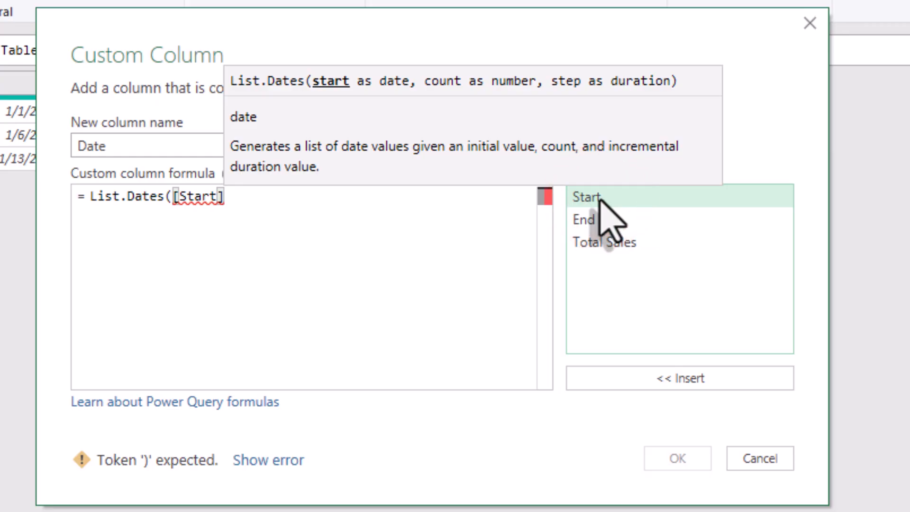
type(",")
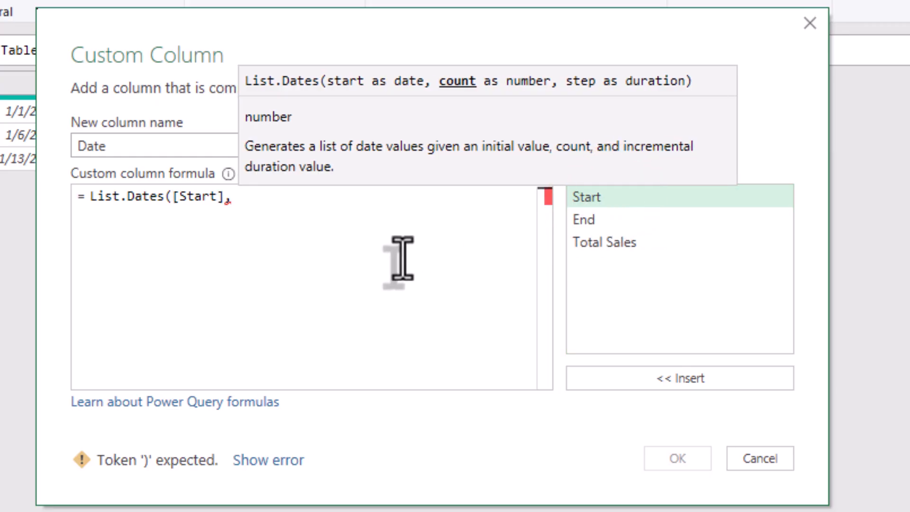
type(" Numbe")
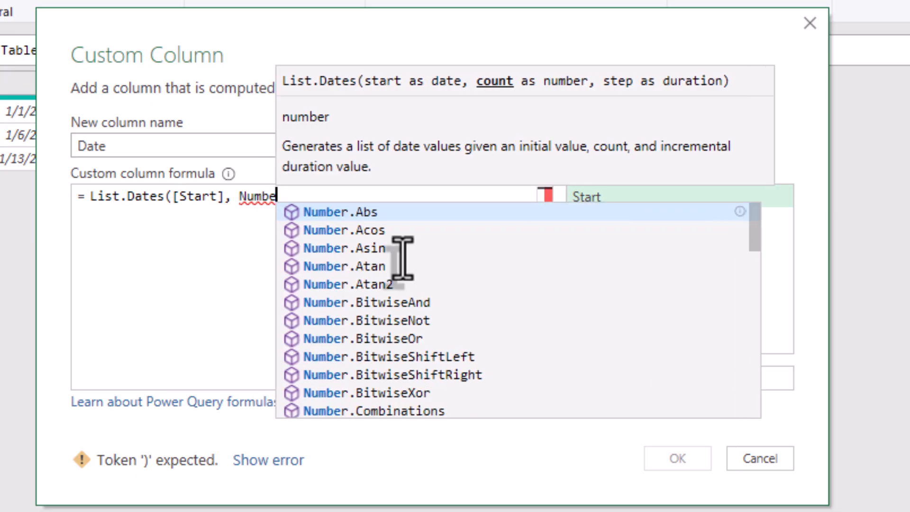
type("r.Fr")
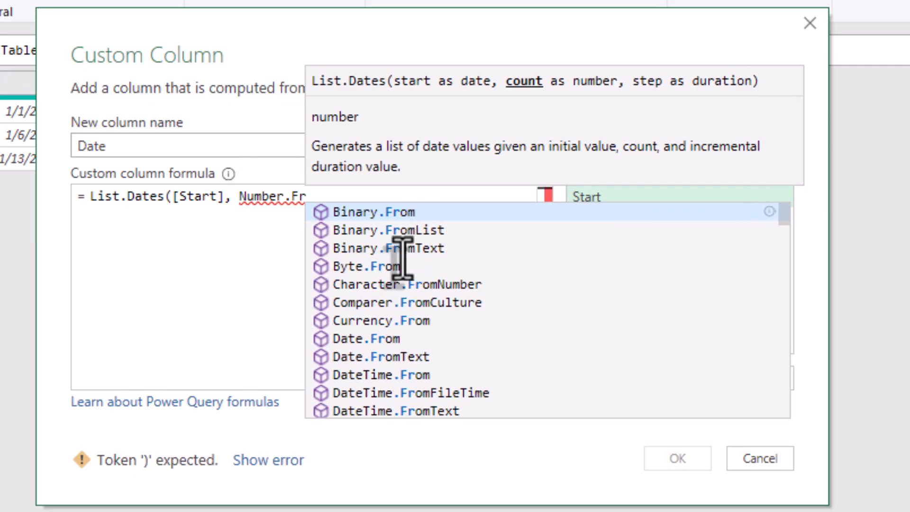
type("om(")
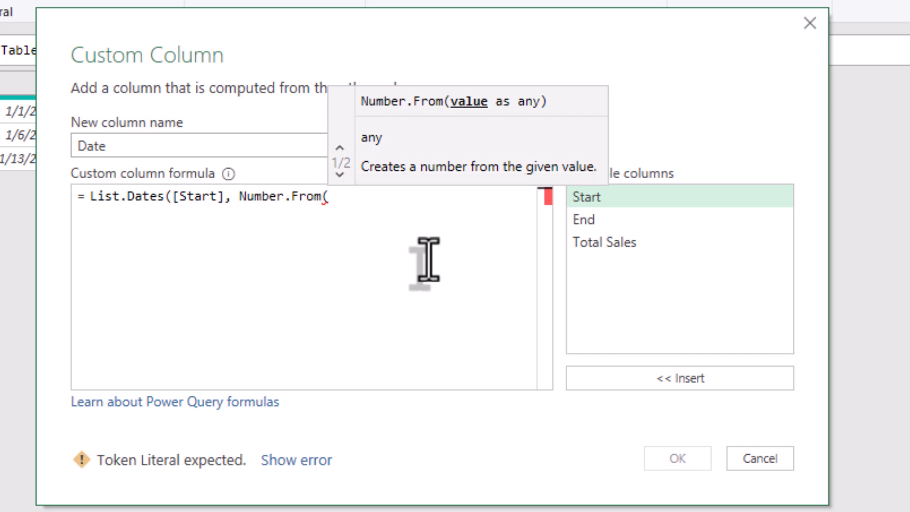
Step: Enter Number.From([End]-[Start])+1 as the count argument of List.Dates
double_click(579, 219)
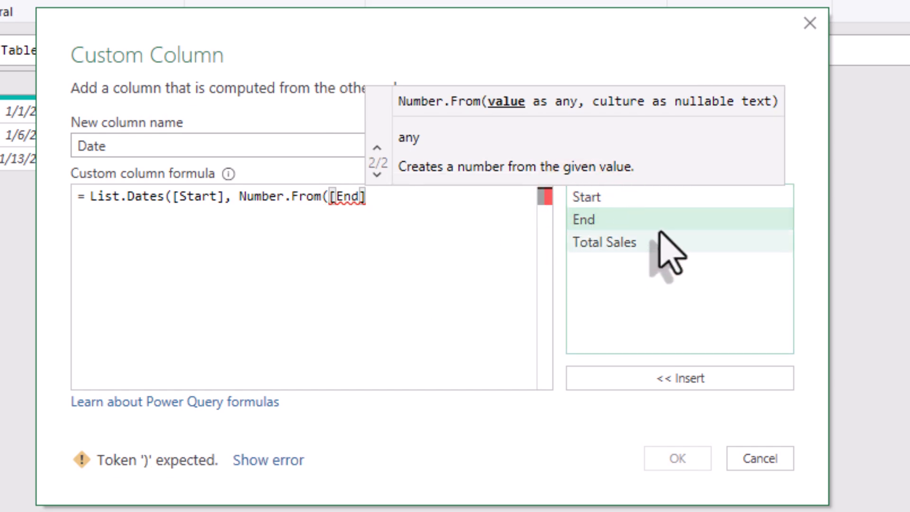
type("-")
double_click(617, 197)
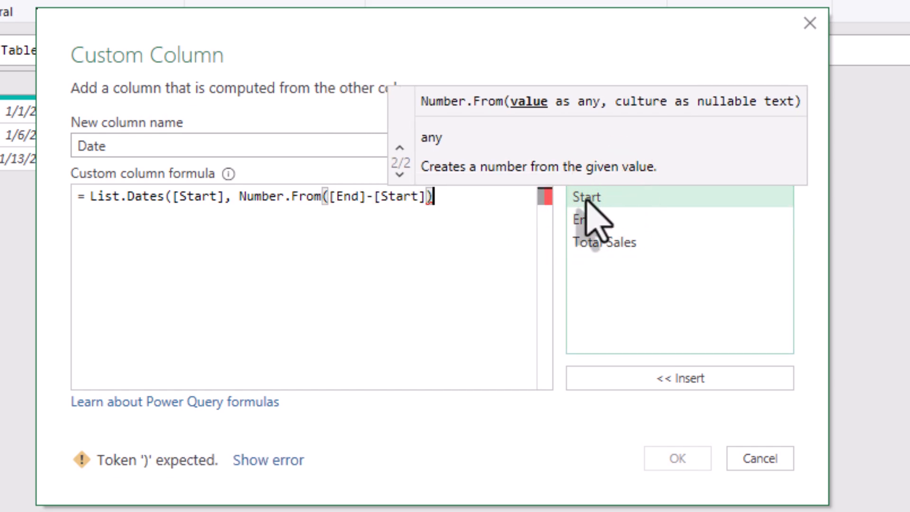
type(")")
left_click(442, 194)
type("+1")
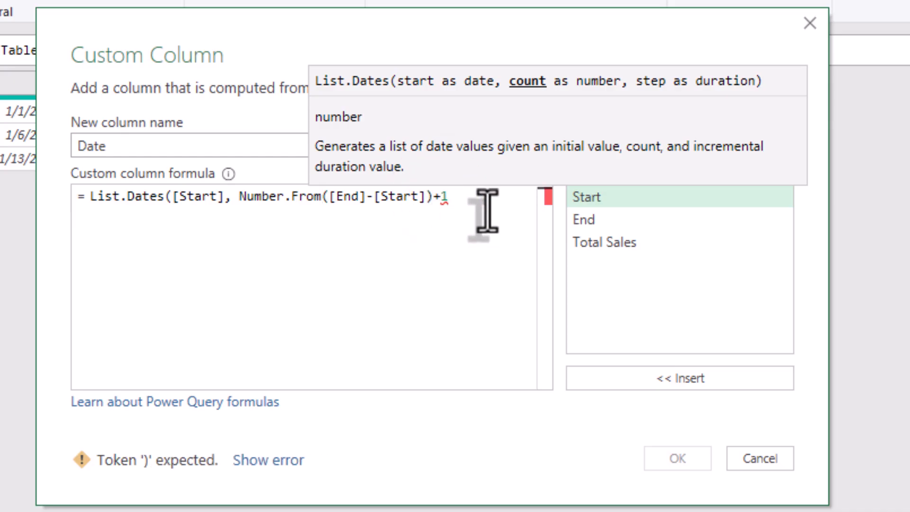
type(",")
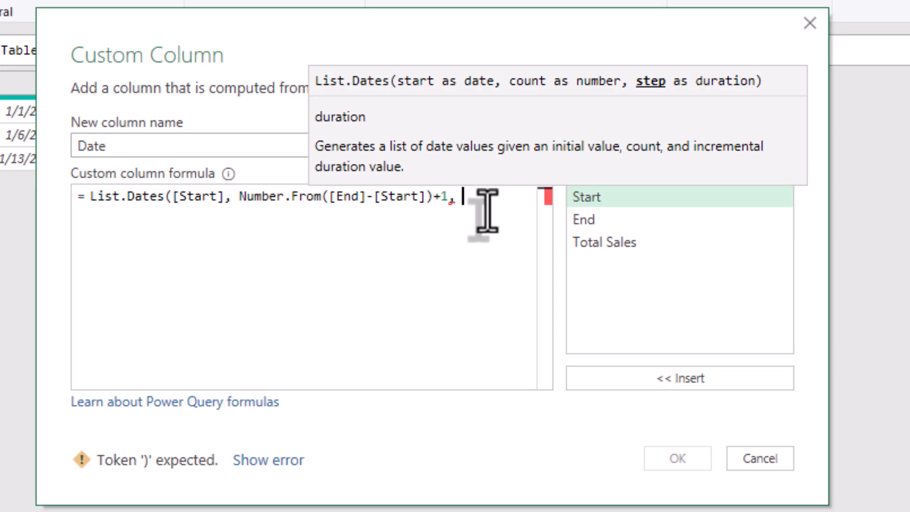
type(" #")
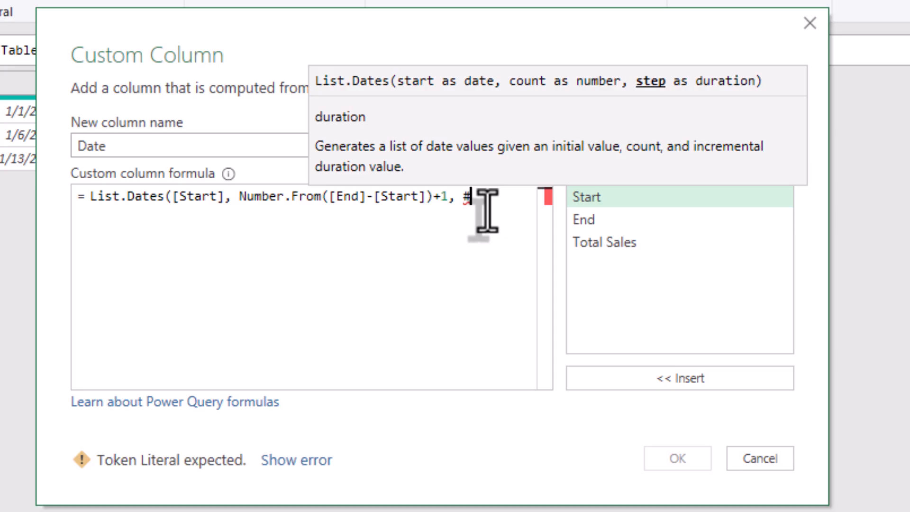
type("duration")
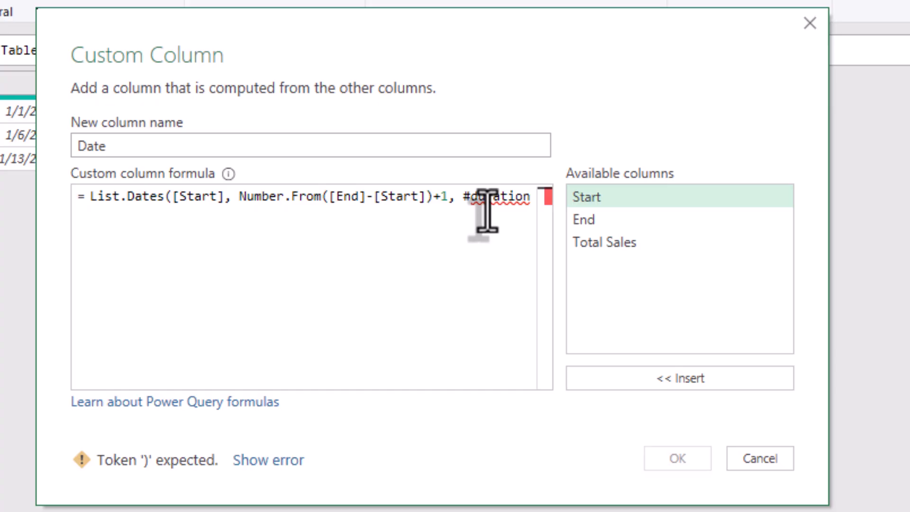
type("(1")
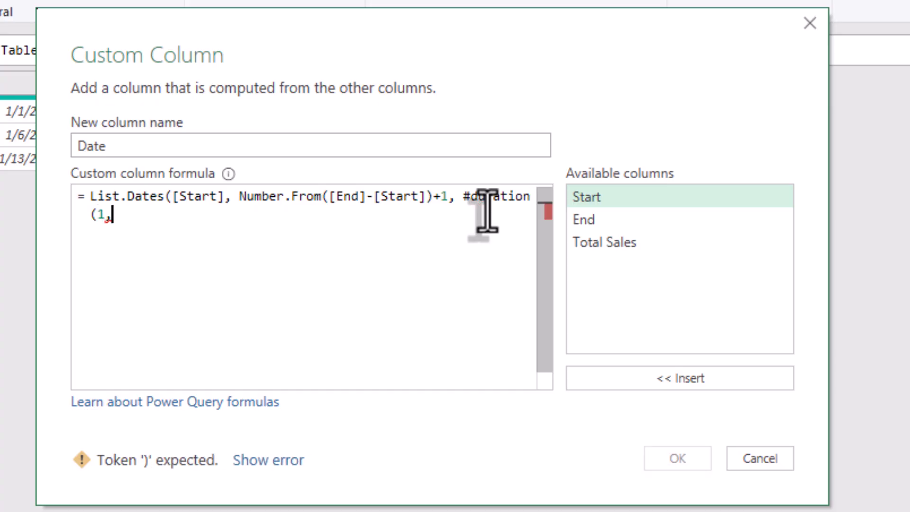
type(",0,0,0)")
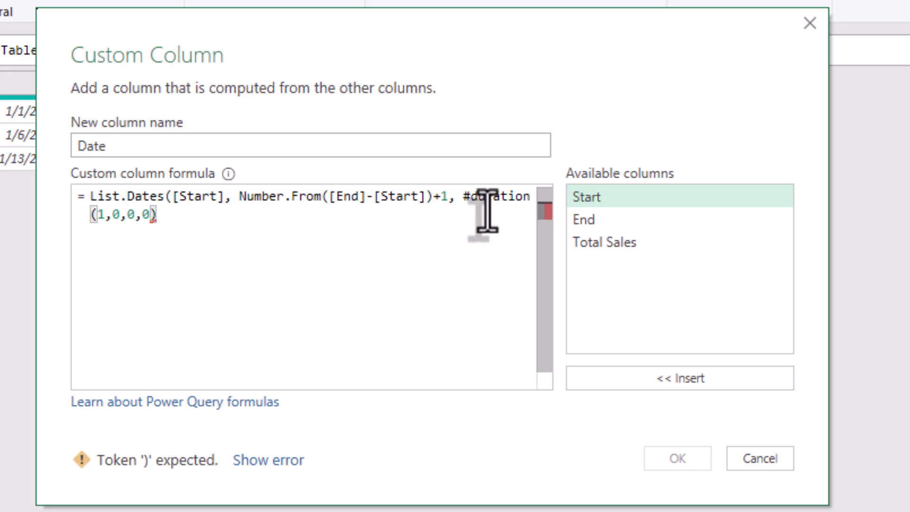
type(")")
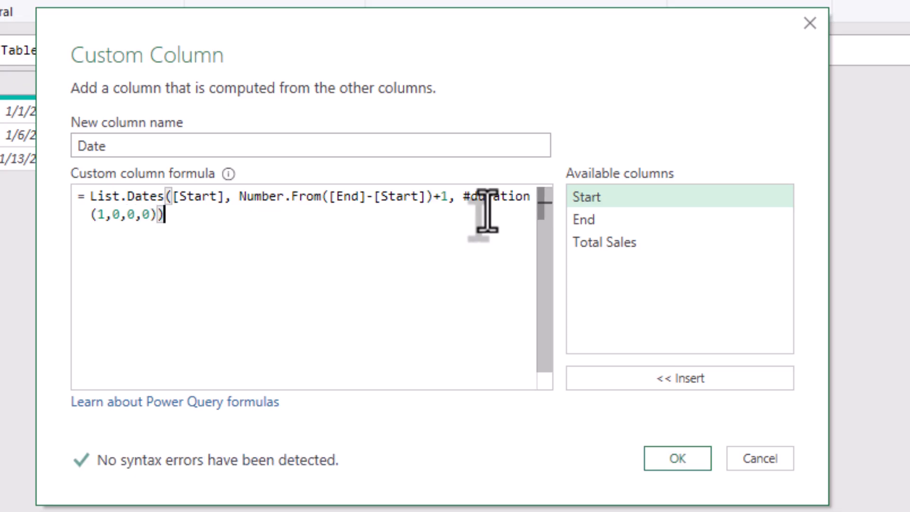
Step: Complete the List.Dates formula with the step argument #duration(1,0,0,0) and create the Date column
left_click(673, 460)
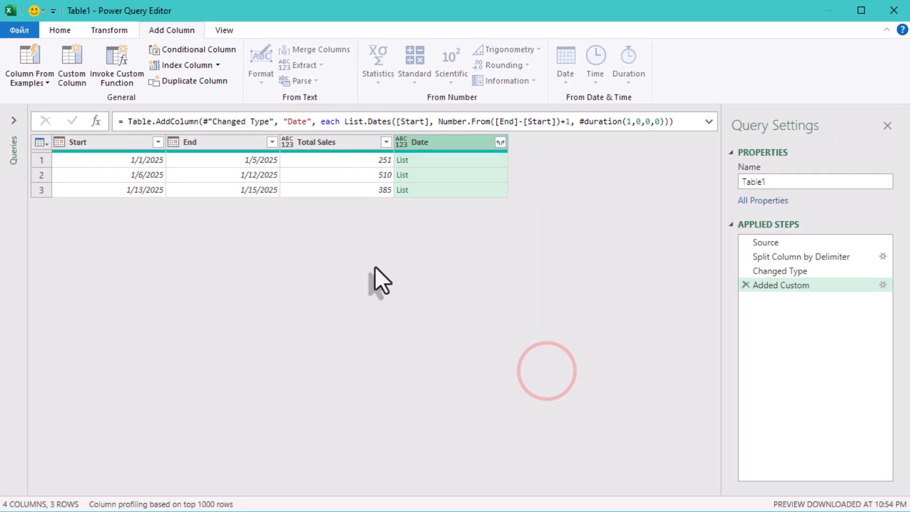
Step: Preview the date lists in the rows of the Date column and compare the first one with its Total Sales value
left_click(434, 162)
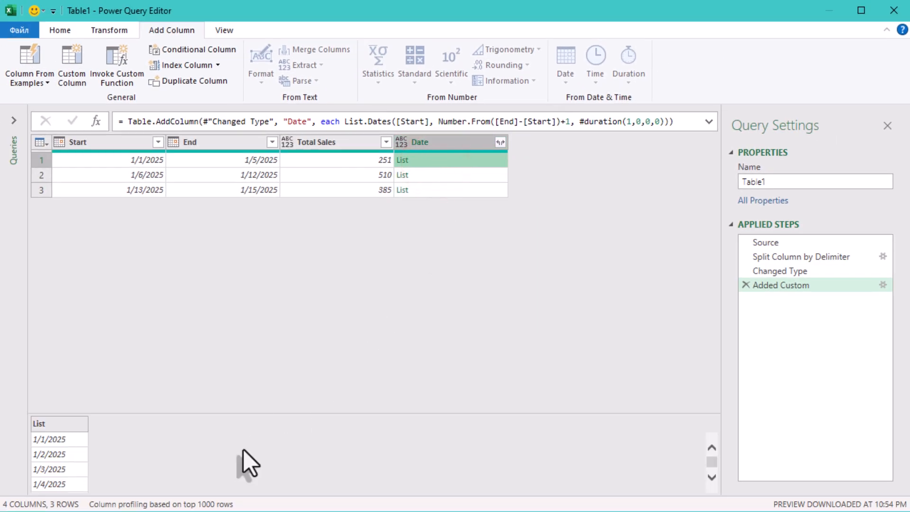
scroll(71, 462, "down", 1)
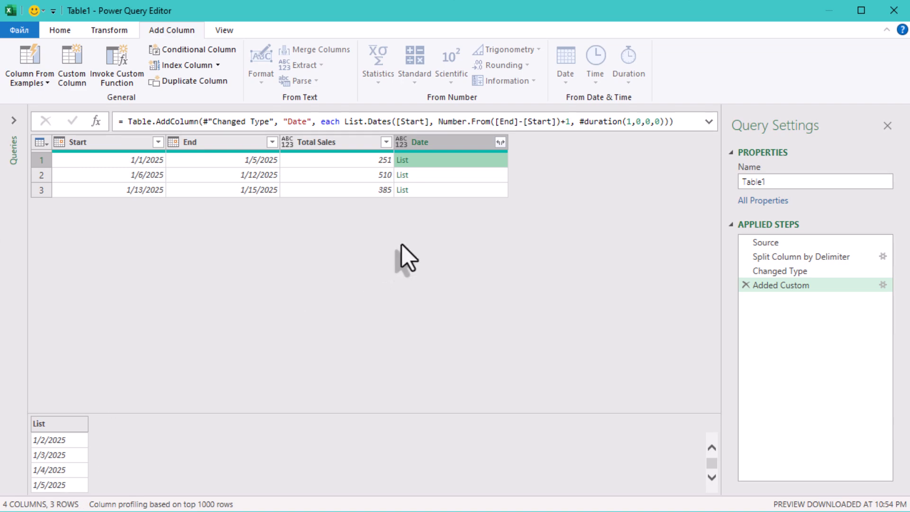
left_click(448, 173)
left_click(455, 189)
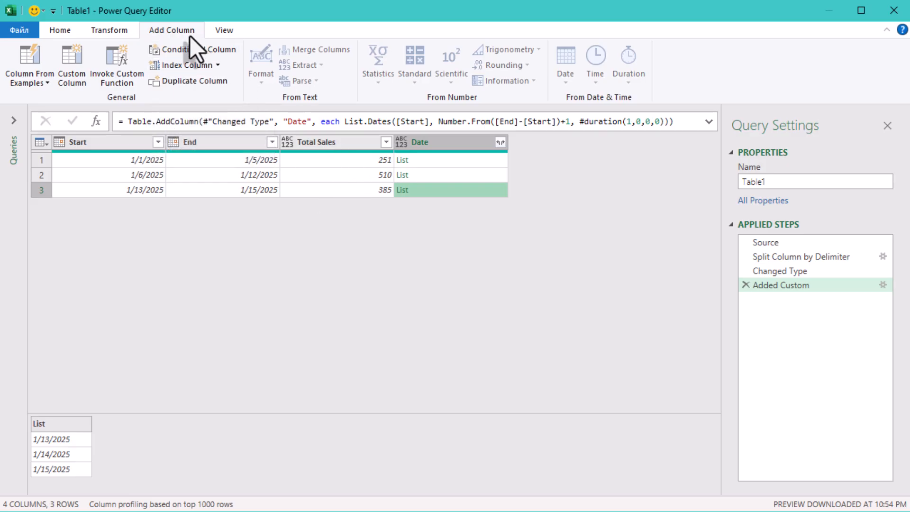
left_click(376, 160)
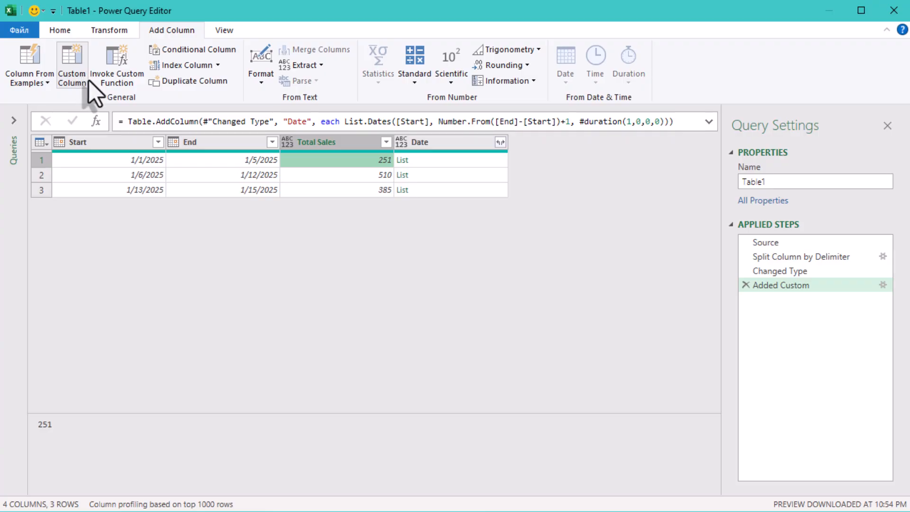
left_click(427, 160)
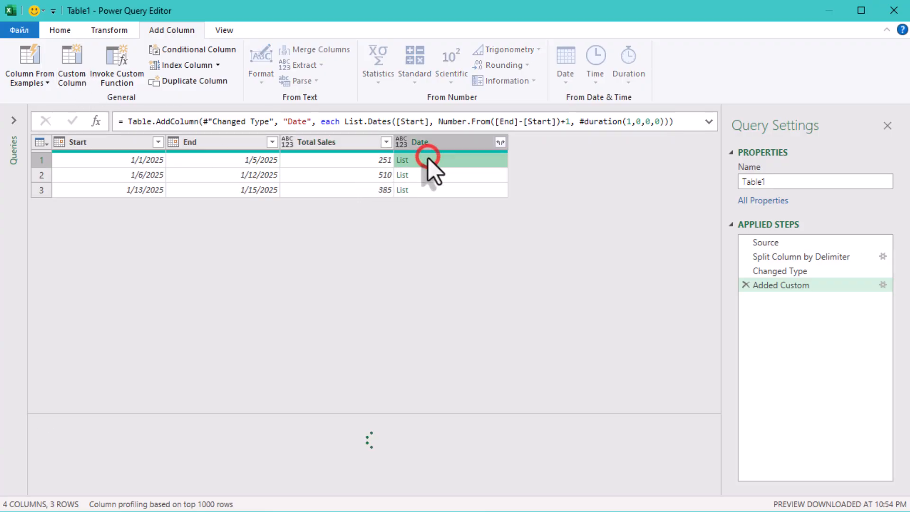
scroll(76, 461, "down", 1)
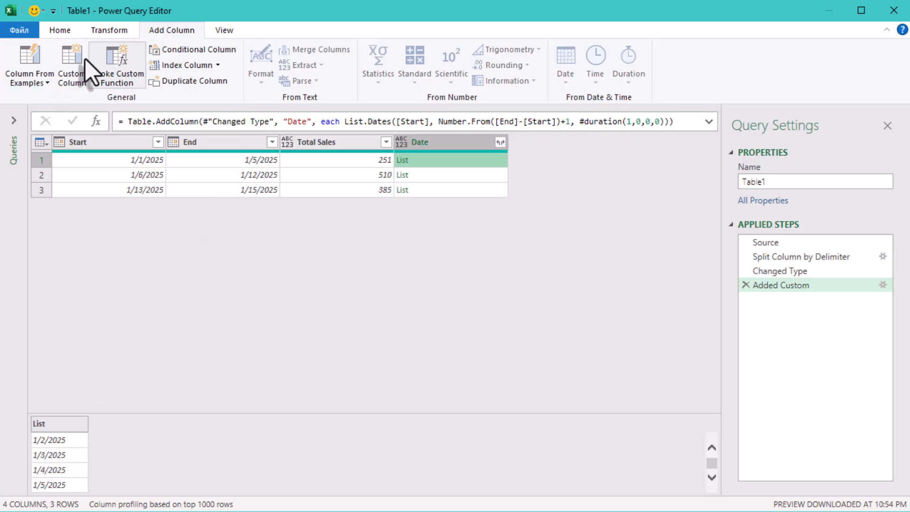
Step: Start a custom column named Sales with the formula [Total Sales]/[Date]
left_click(72, 57)
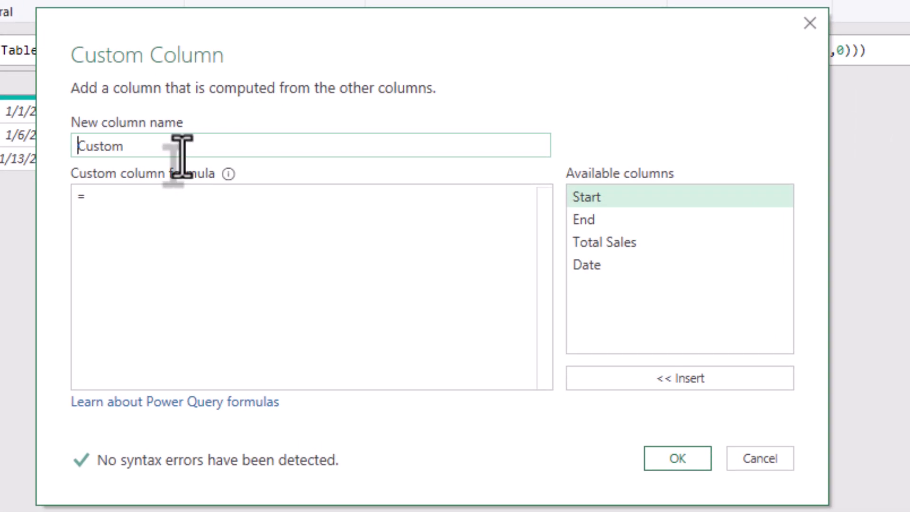
left_click_drag(183, 148, 41, 158)
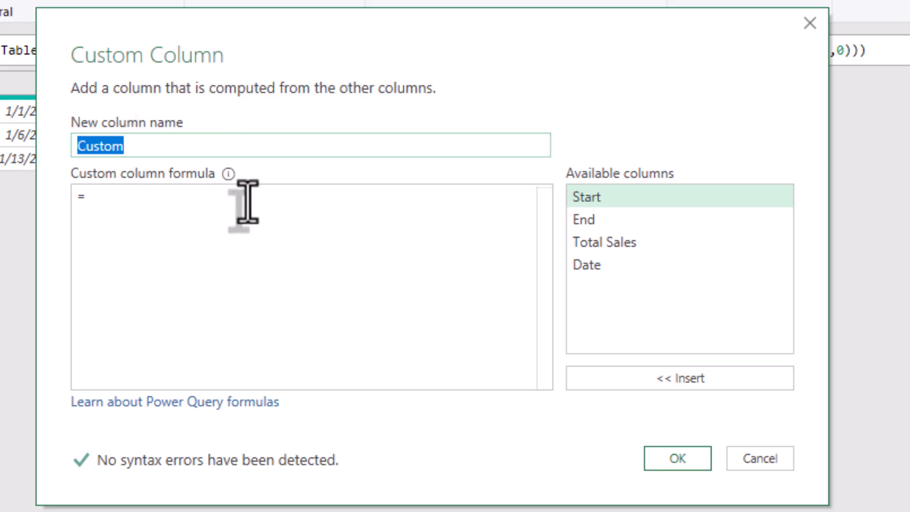
type("Sales")
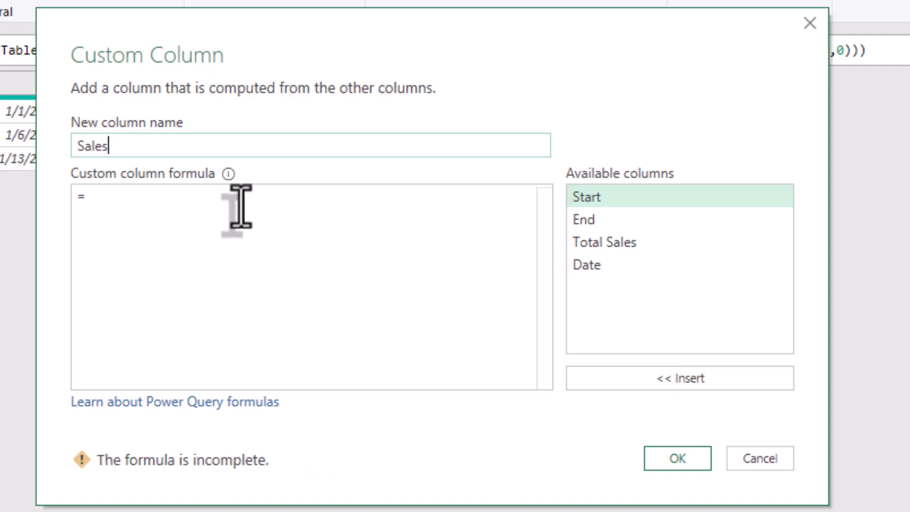
double_click(632, 240)
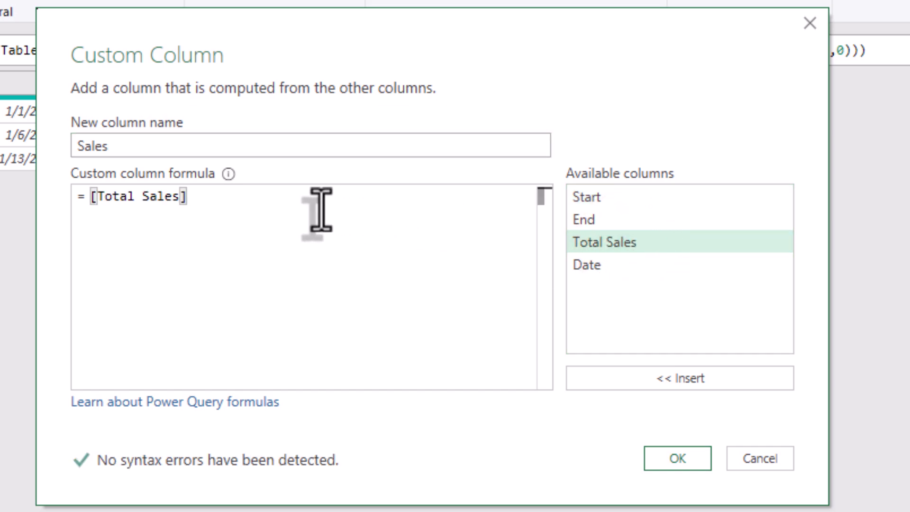
type("/")
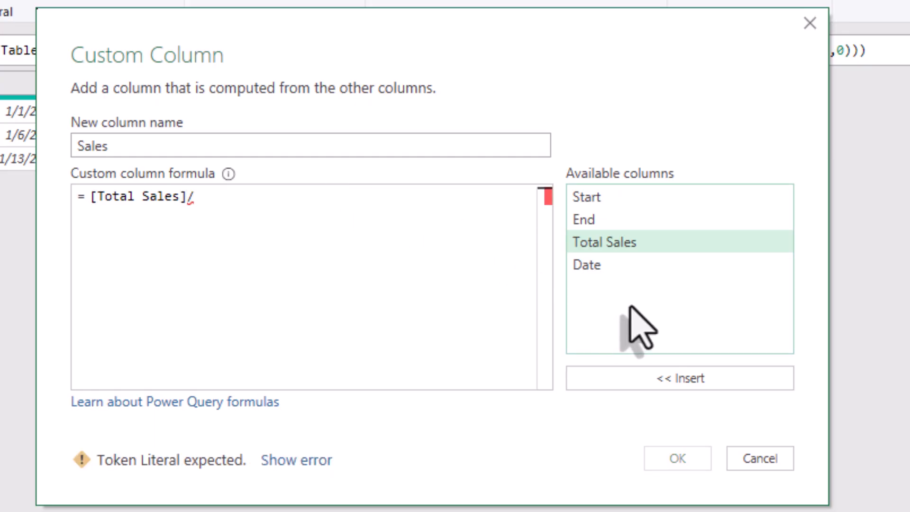
double_click(588, 265)
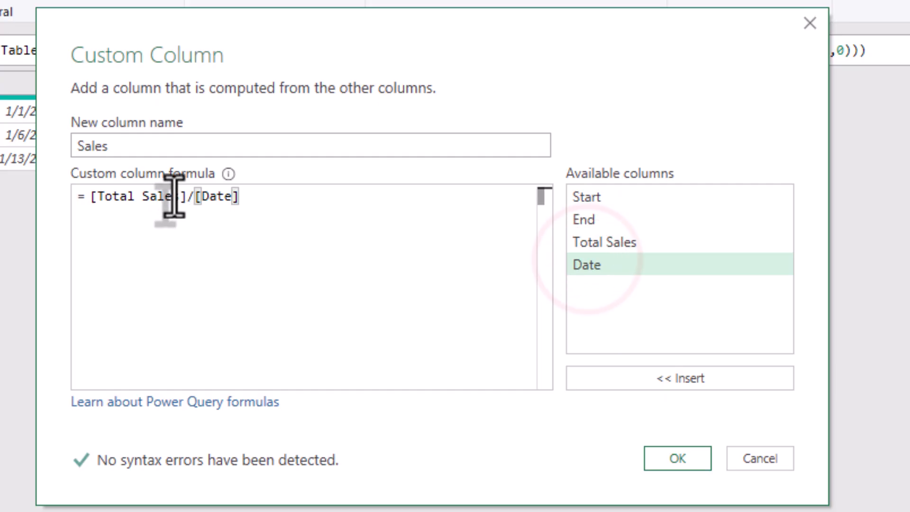
Step: Wrap the Date divisor in List.Count so the formula reads [Total Sales]/List.Count([Date])
left_click(195, 200)
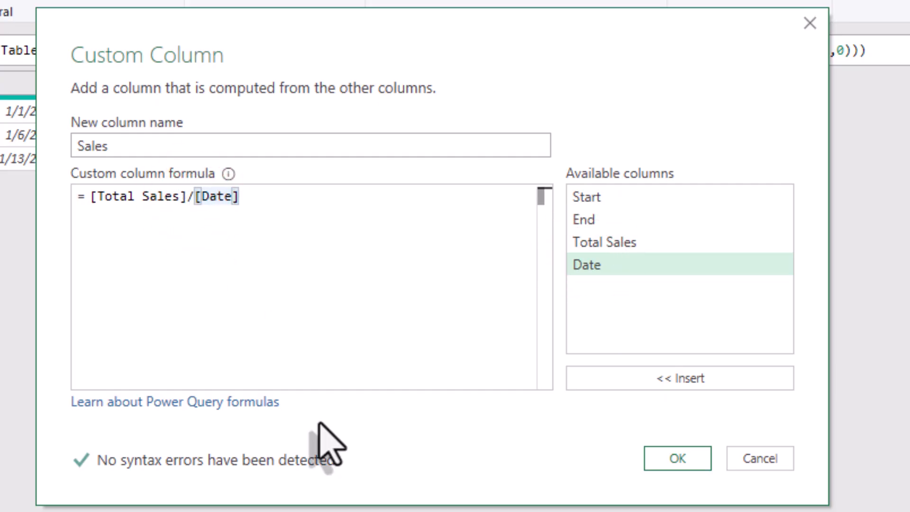
type("Lus")
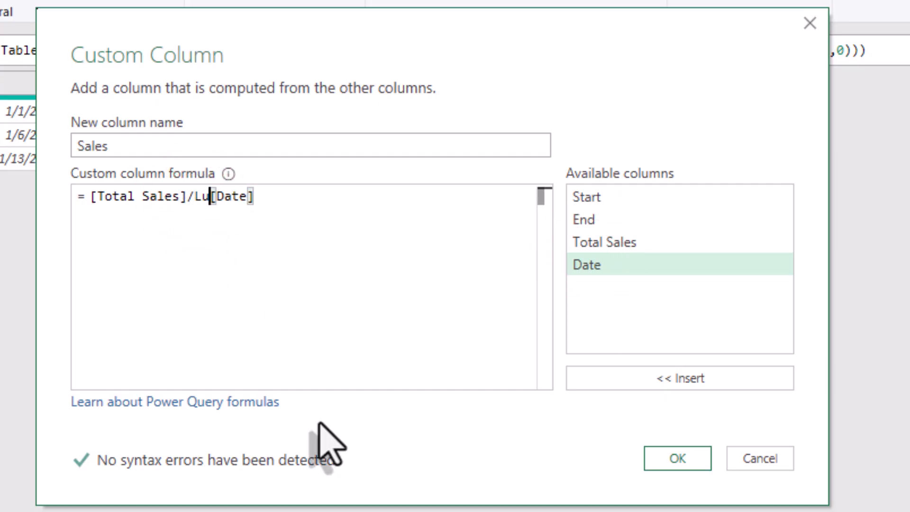
key("BackSpace")
key("BackSpace")
type("i")
type("st")
type(".Co")
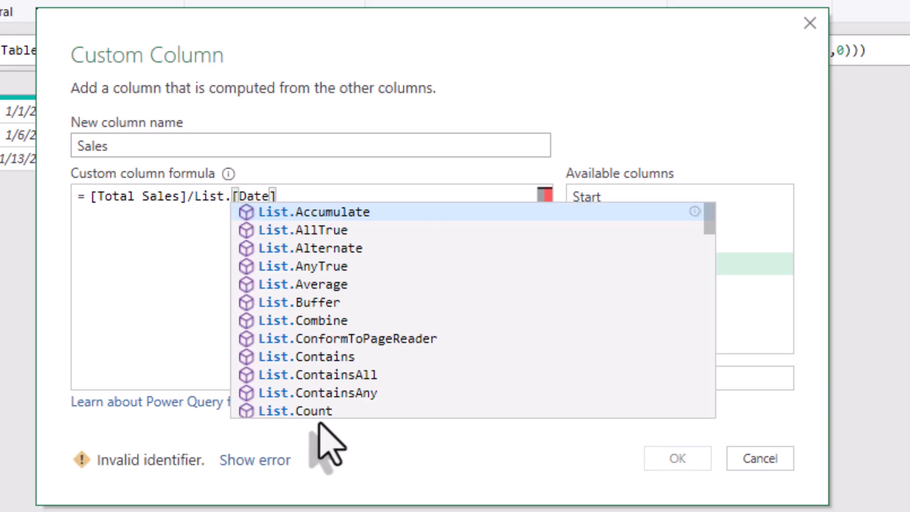
type("unt")
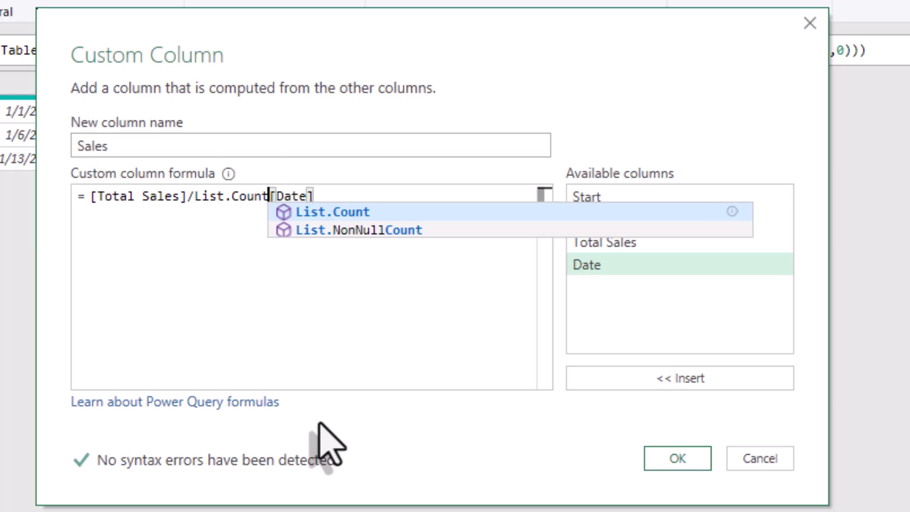
type("([Date]")
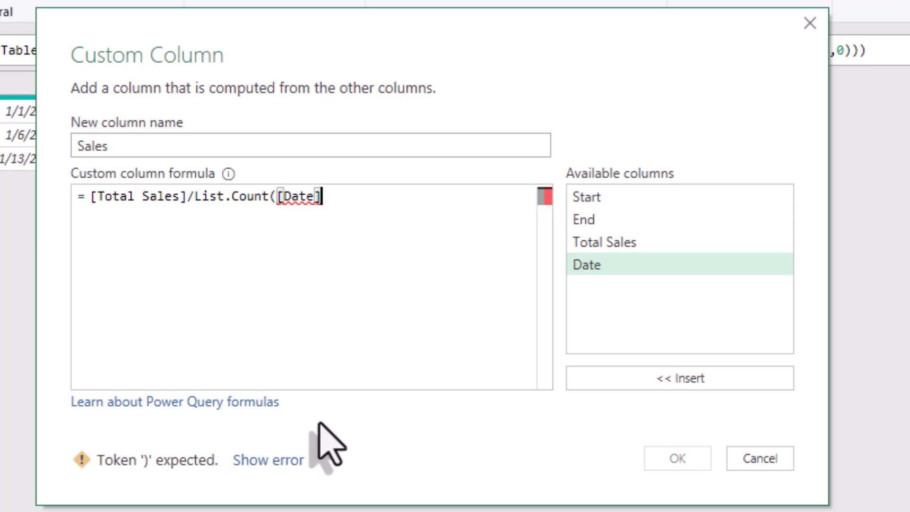
type(")")
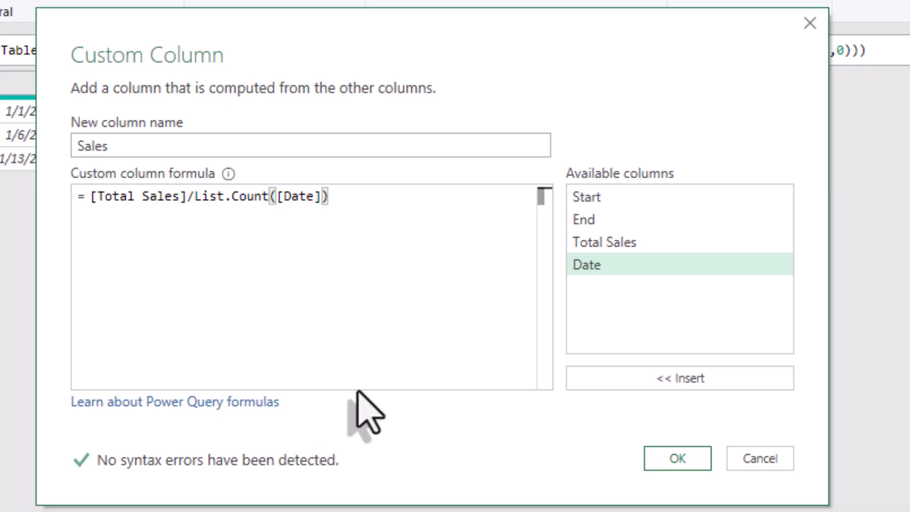
Step: Create the Sales column from the completed formula and check its value in each row
left_click(353, 284)
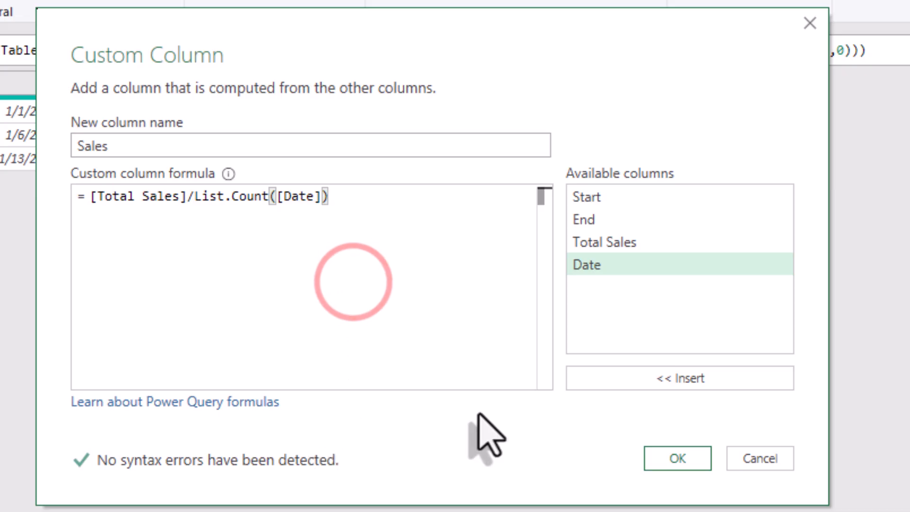
left_click(674, 461)
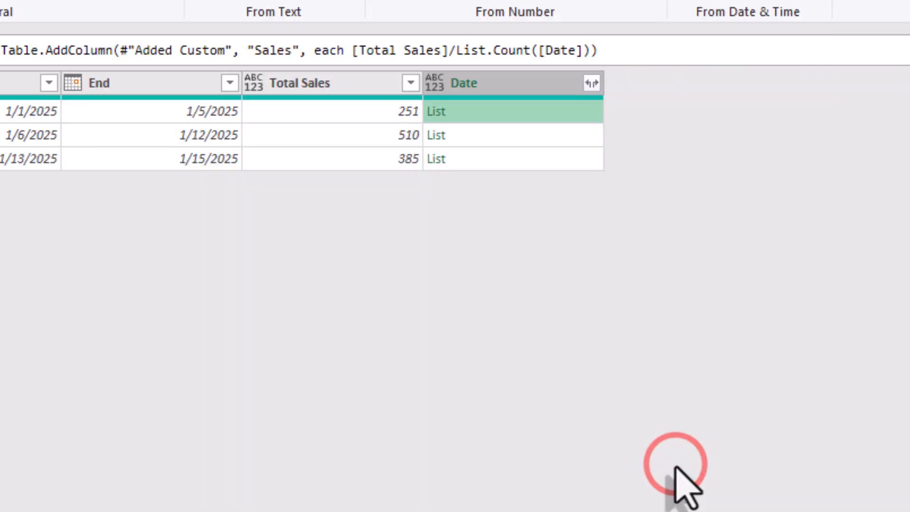
left_click(764, 116)
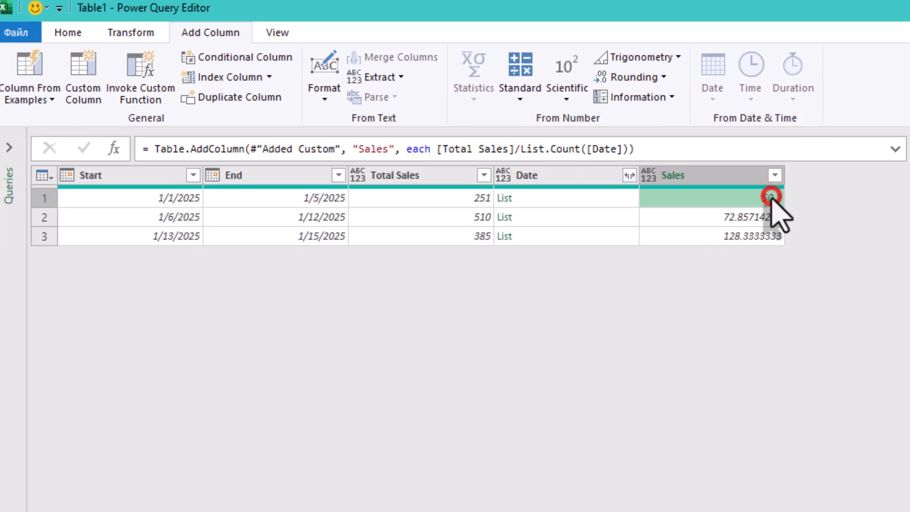
left_click(762, 139)
left_click(761, 239)
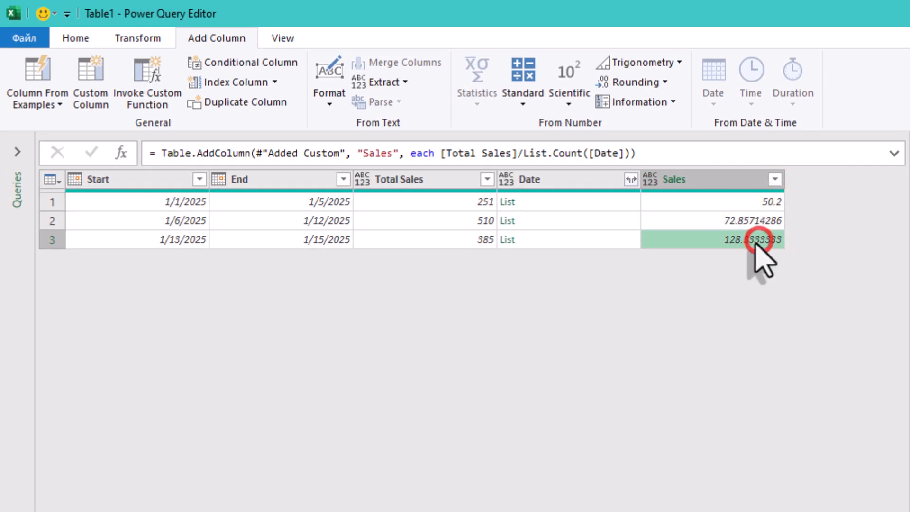
Step: Remove the Start, End and Total Sales columns from the table
left_click(453, 182)
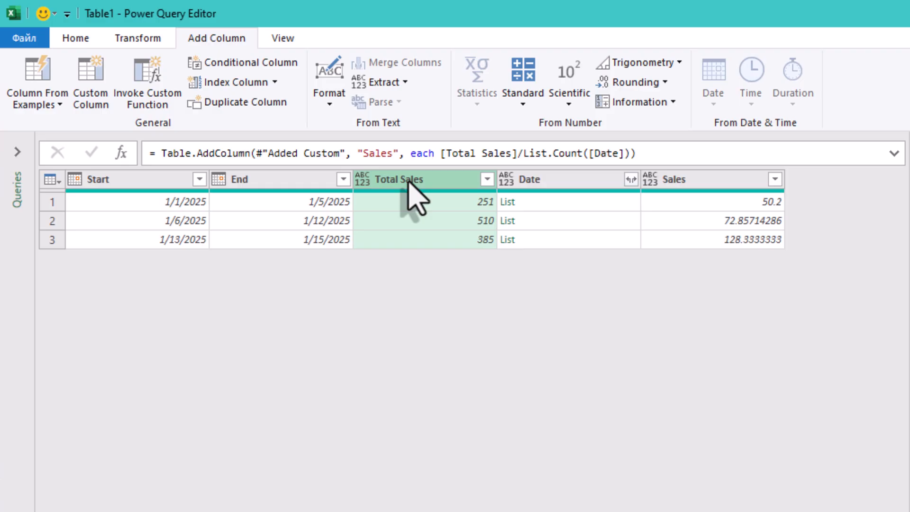
left_click(126, 186, "shift")
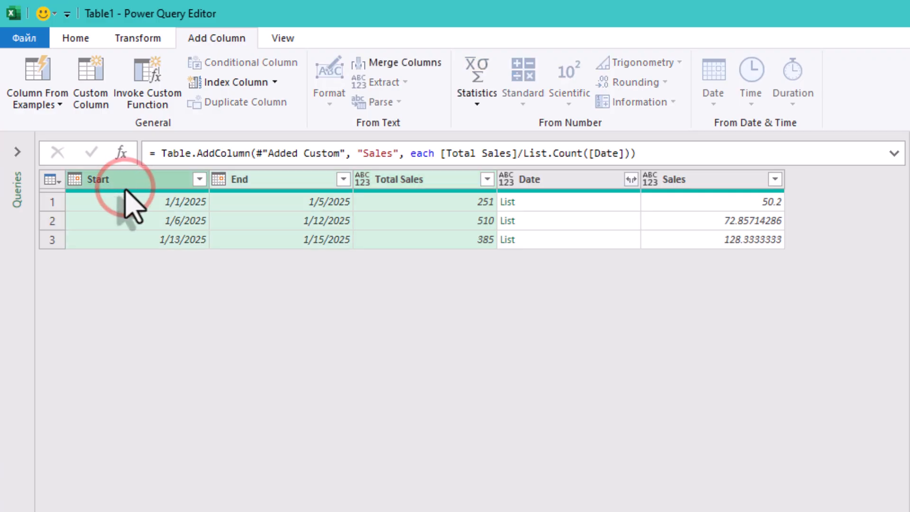
key("Delete")
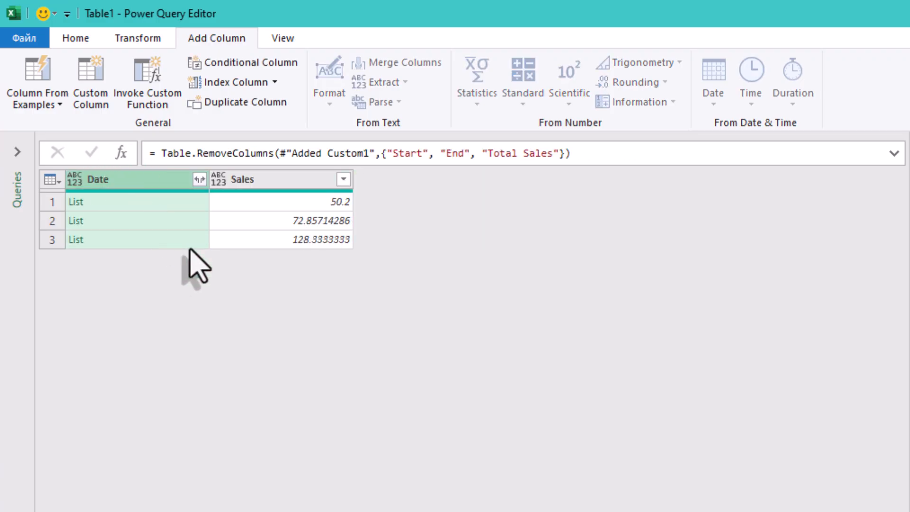
Step: Expand the lists in the Date column to new rows and check the dates and daily sales
left_click(199, 180)
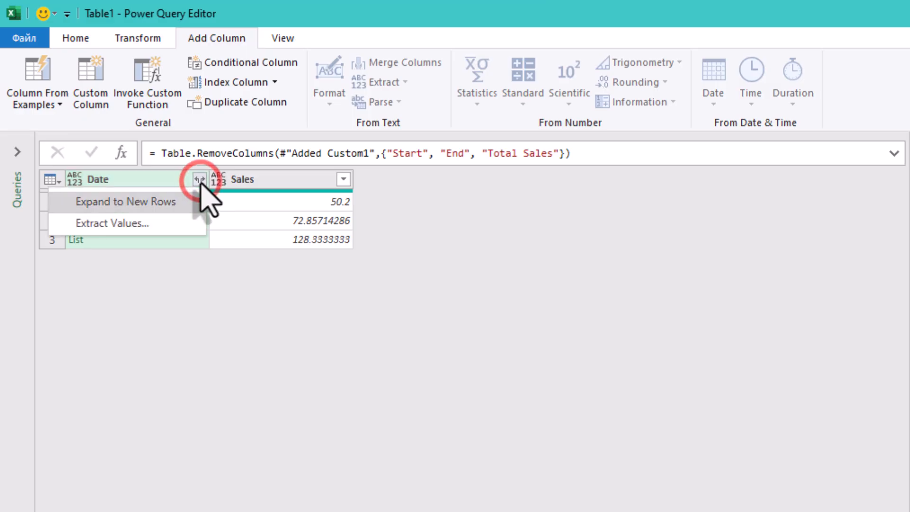
left_click(148, 203)
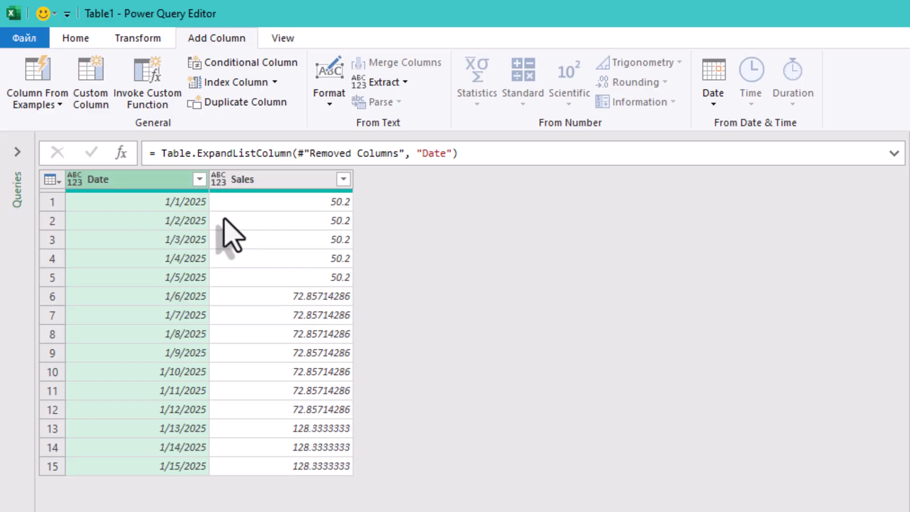
left_click(159, 219)
left_click(190, 372)
left_click(183, 444)
left_click(178, 480)
left_click(287, 467)
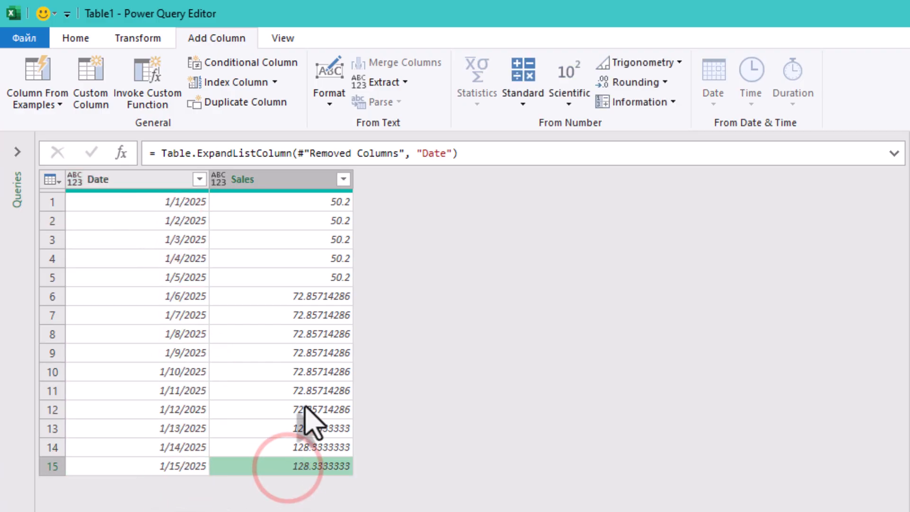